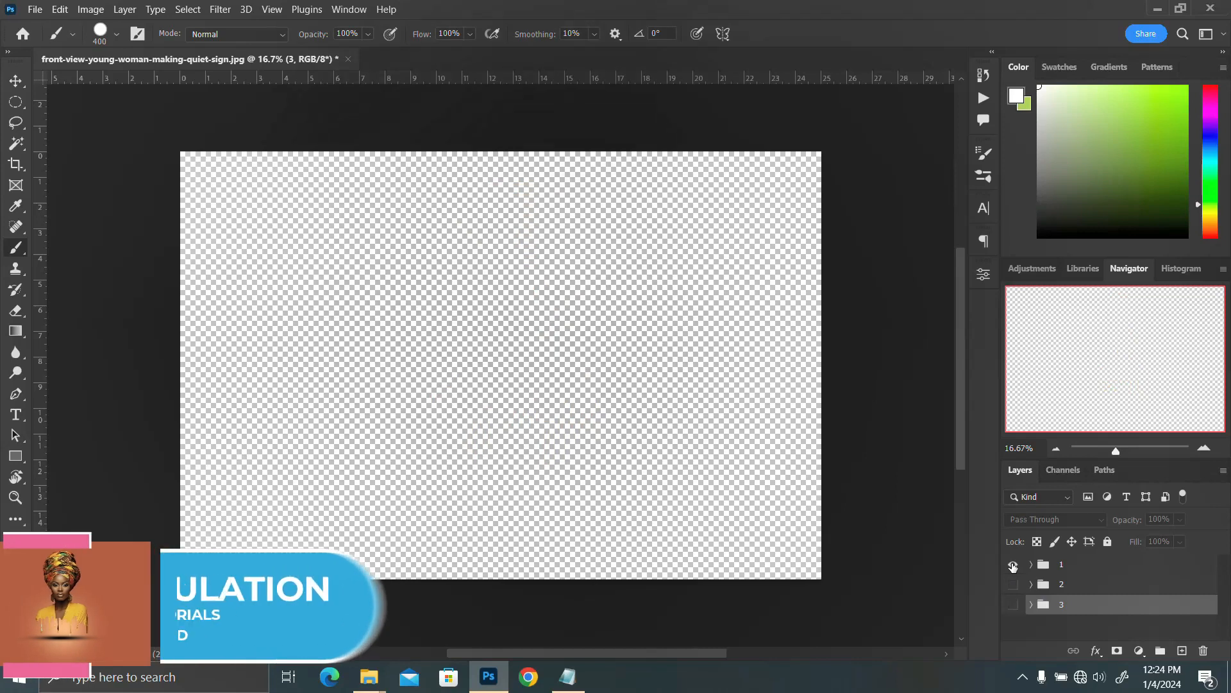
Step: Compare the finished dripping portraits by showing and hiding groups 1 and 2
{"action": "left_click", "coordinate": [1013, 585]}
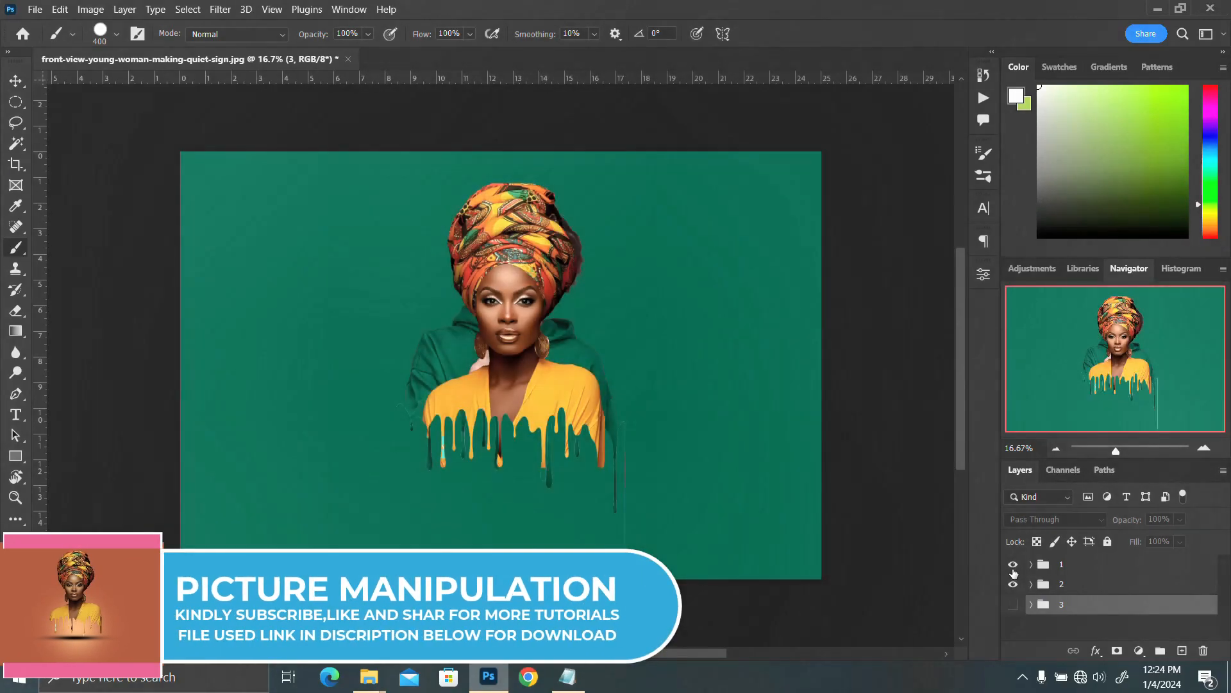
{"action": "left_click", "coordinate": [1014, 564]}
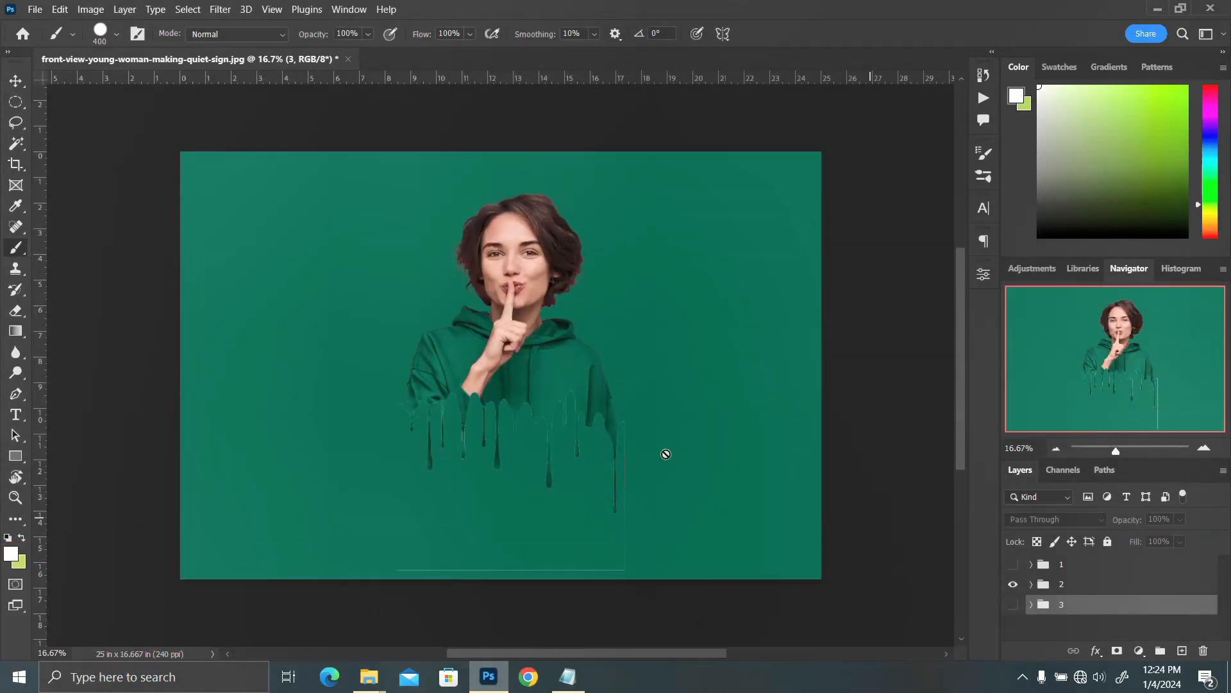
{"action": "left_click", "coordinate": [1013, 566]}
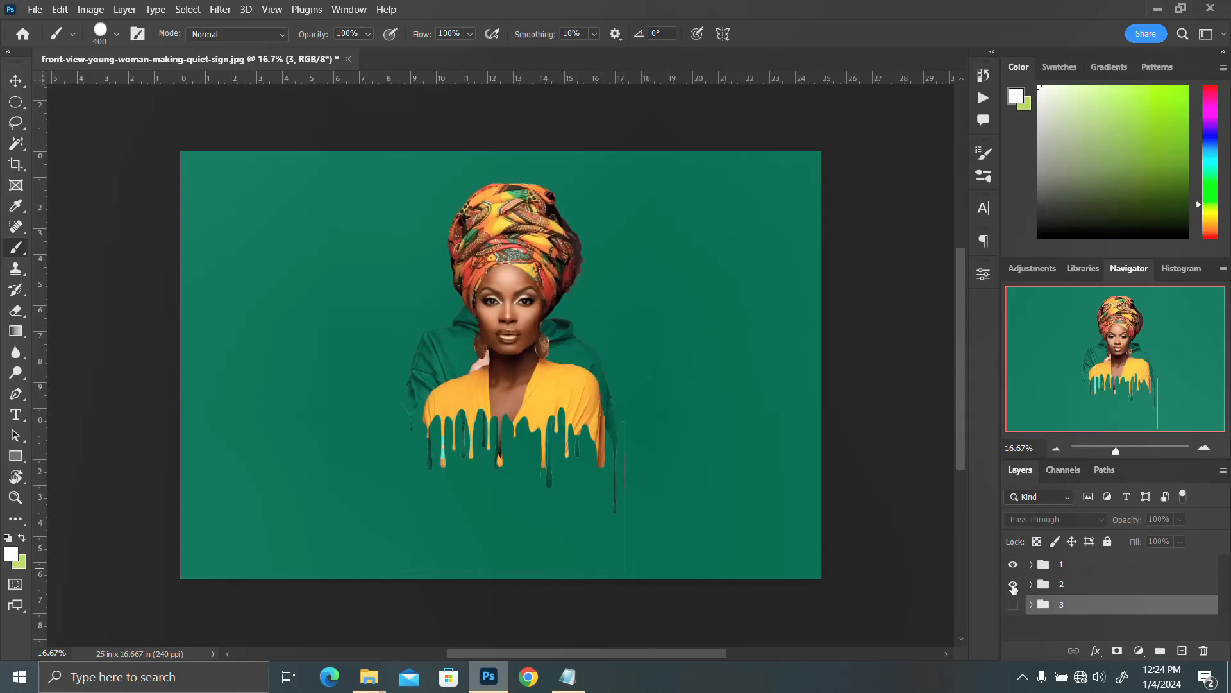
{"action": "left_click", "coordinate": [1013, 585]}
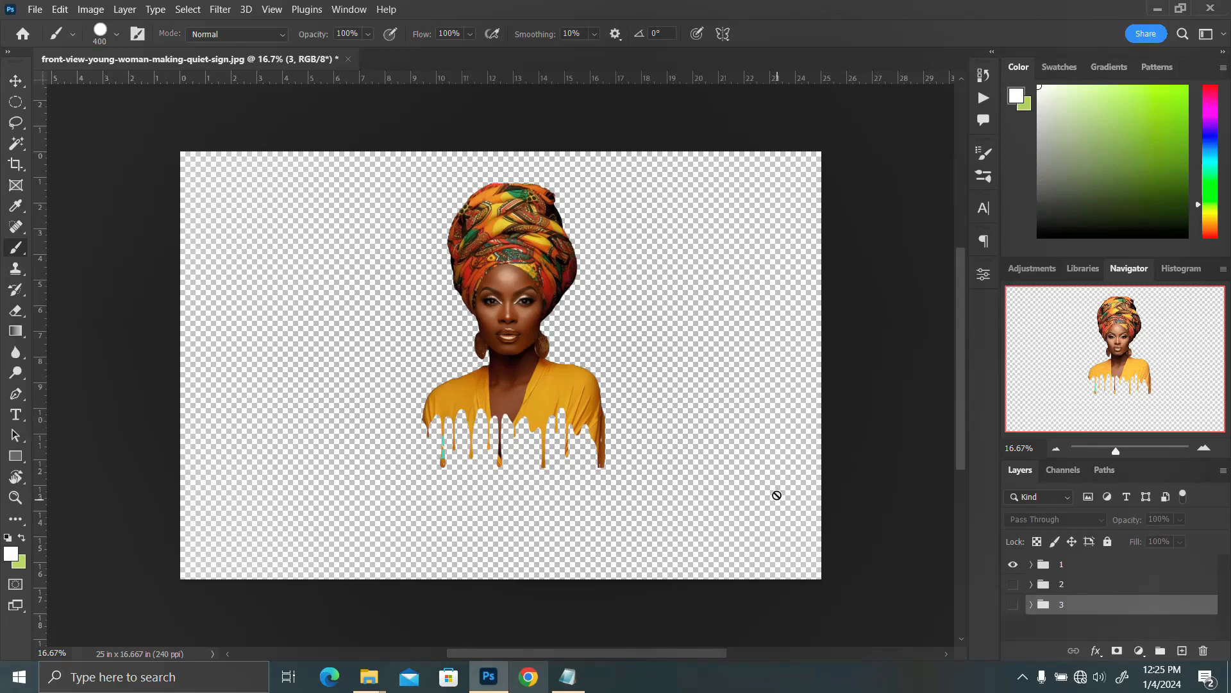
Step: Place the front-view-young-woman-making-quiet-sign image from Downloads into the document at full size and hide group 1
{"action": "key", "text": "ctrl+n"}
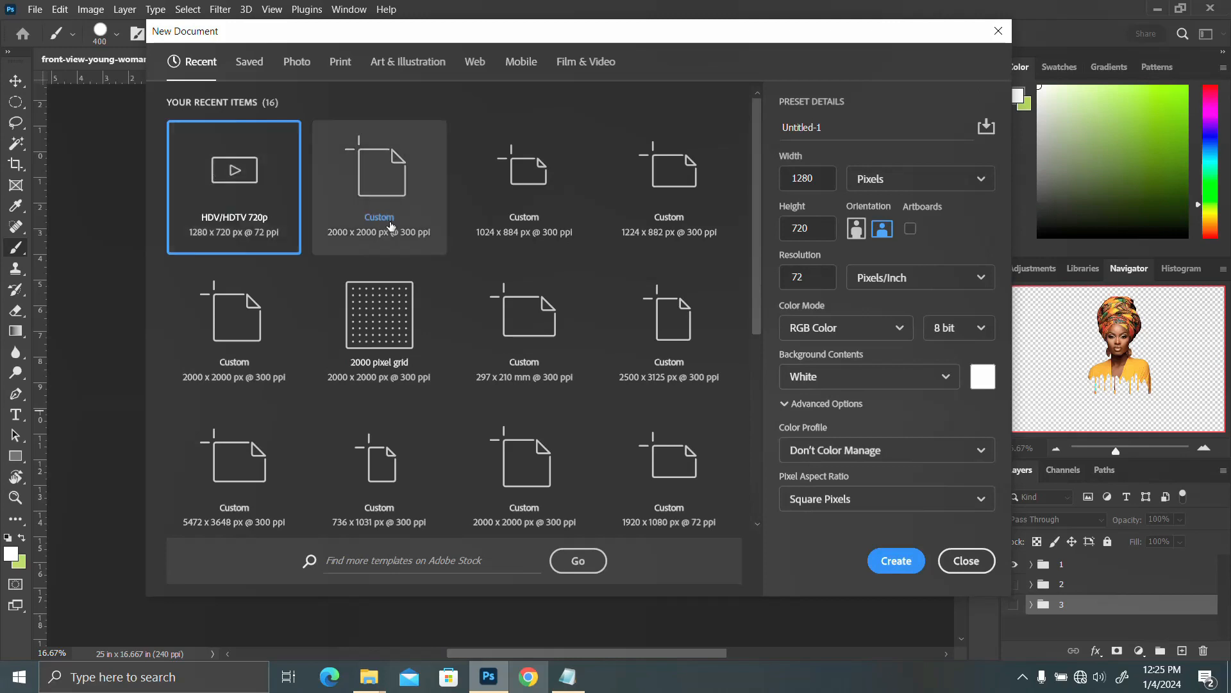
{"action": "left_click", "coordinate": [967, 561]}
{"action": "left_click", "coordinate": [372, 596]}
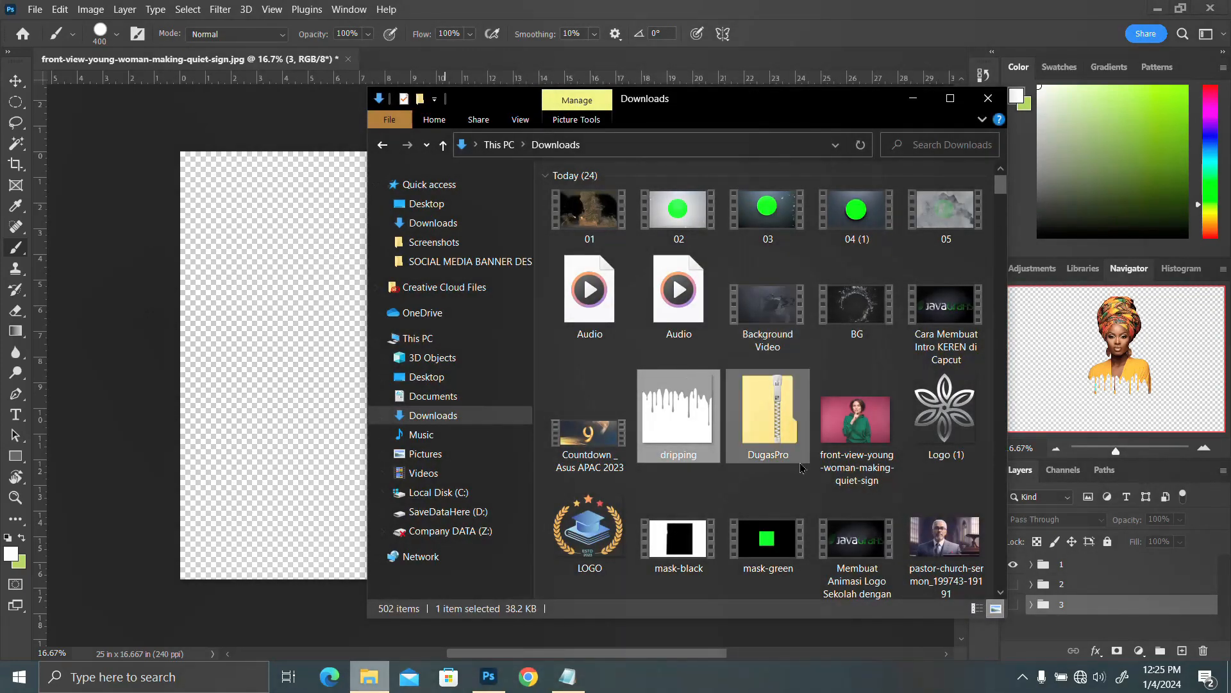
{"action": "left_click", "coordinate": [864, 431]}
{"action": "left_click_drag", "start_coordinate": [862, 429], "coordinate": [403, 77]}
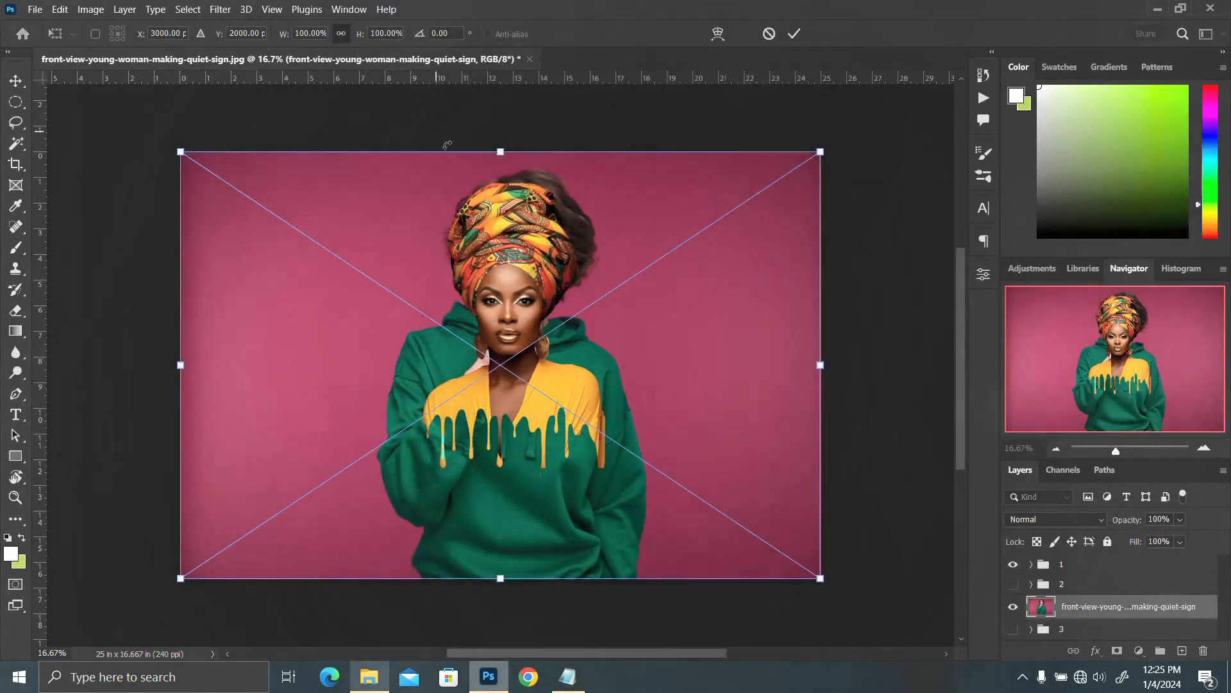
{"action": "key", "text": "Return"}
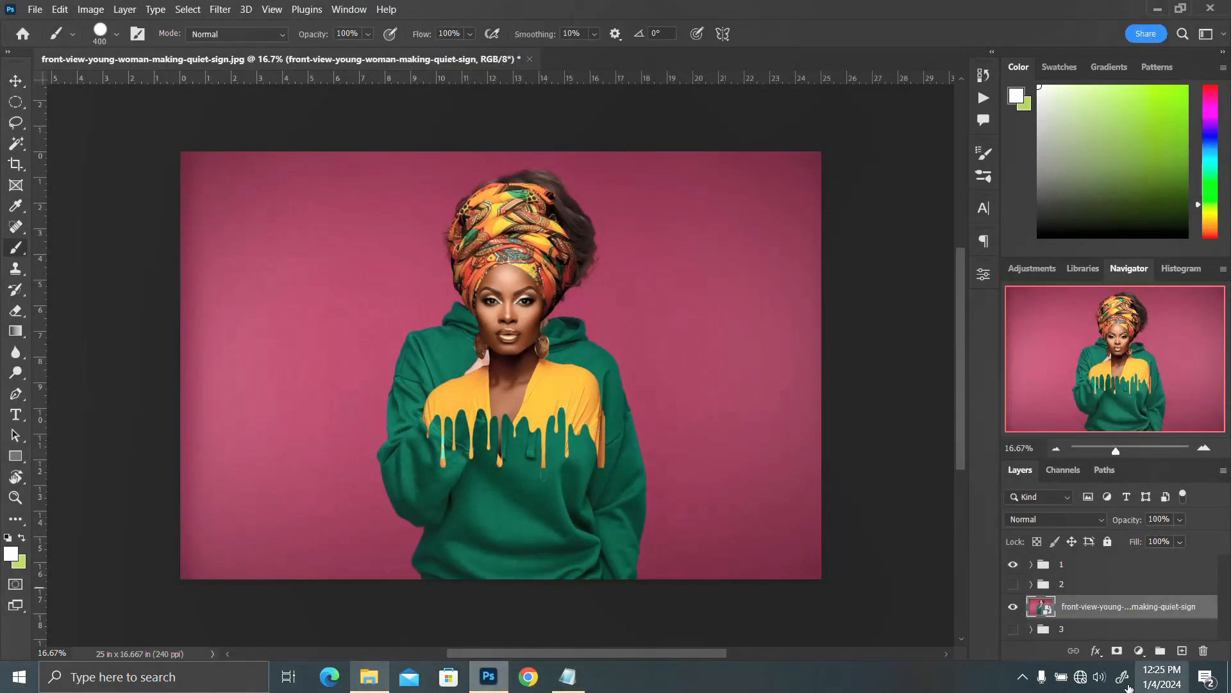
{"action": "left_click", "coordinate": [1014, 565]}
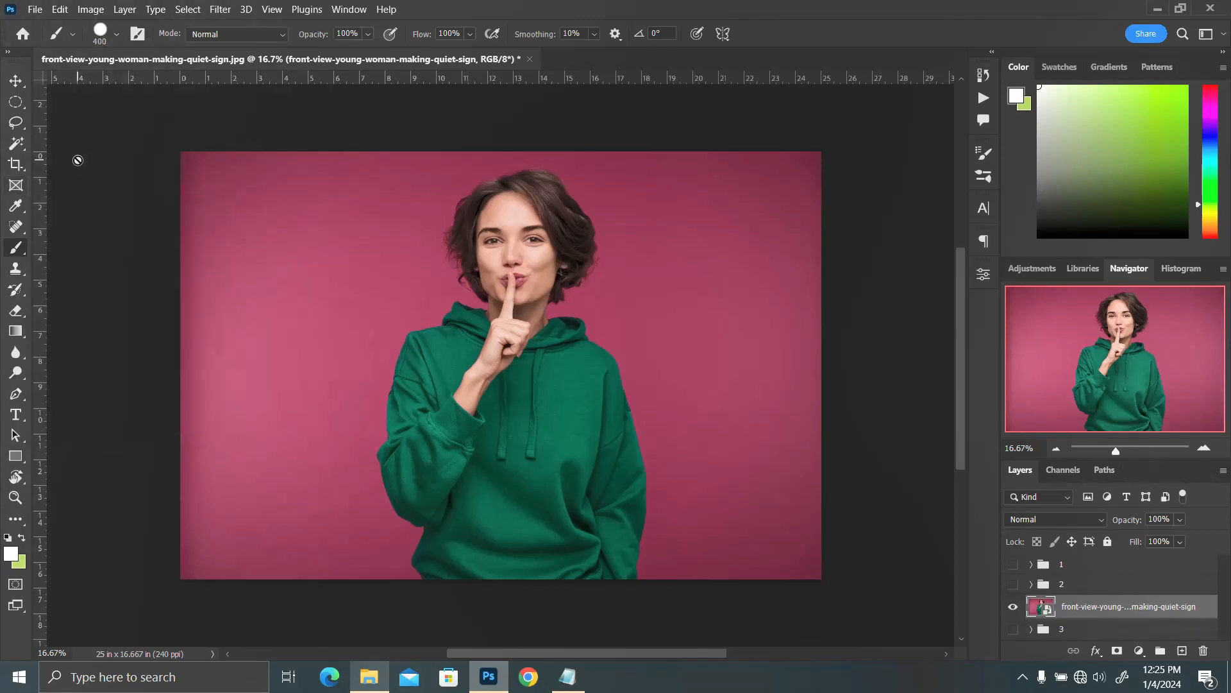
Step: Select the woman in the green hoodie and add a layer mask that hides the pink background
{"action": "key", "text": "w"}
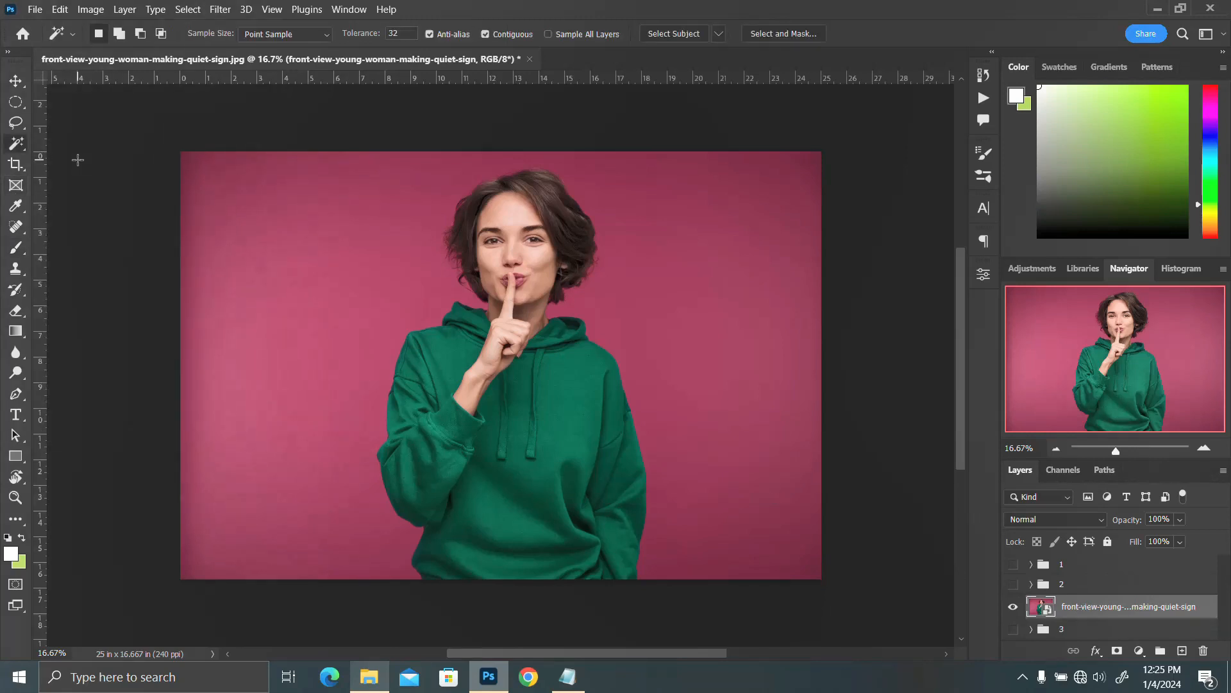
{"action": "right_click", "coordinate": [19, 145]}
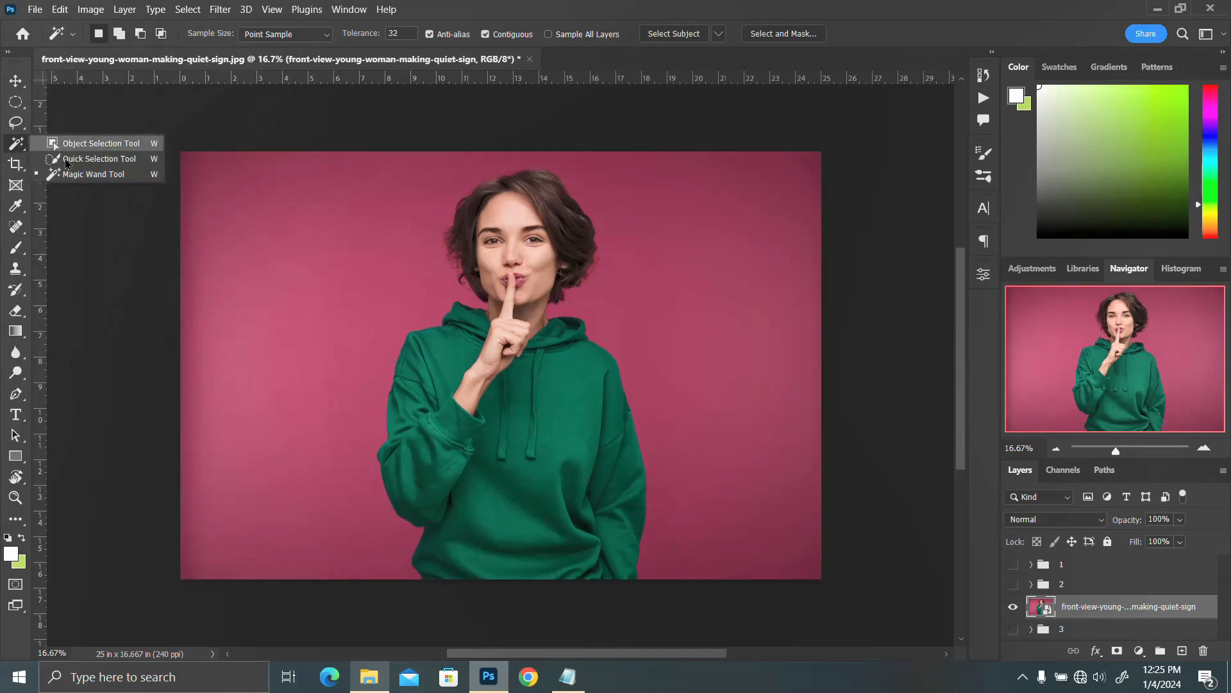
{"action": "left_click", "coordinate": [15, 150]}
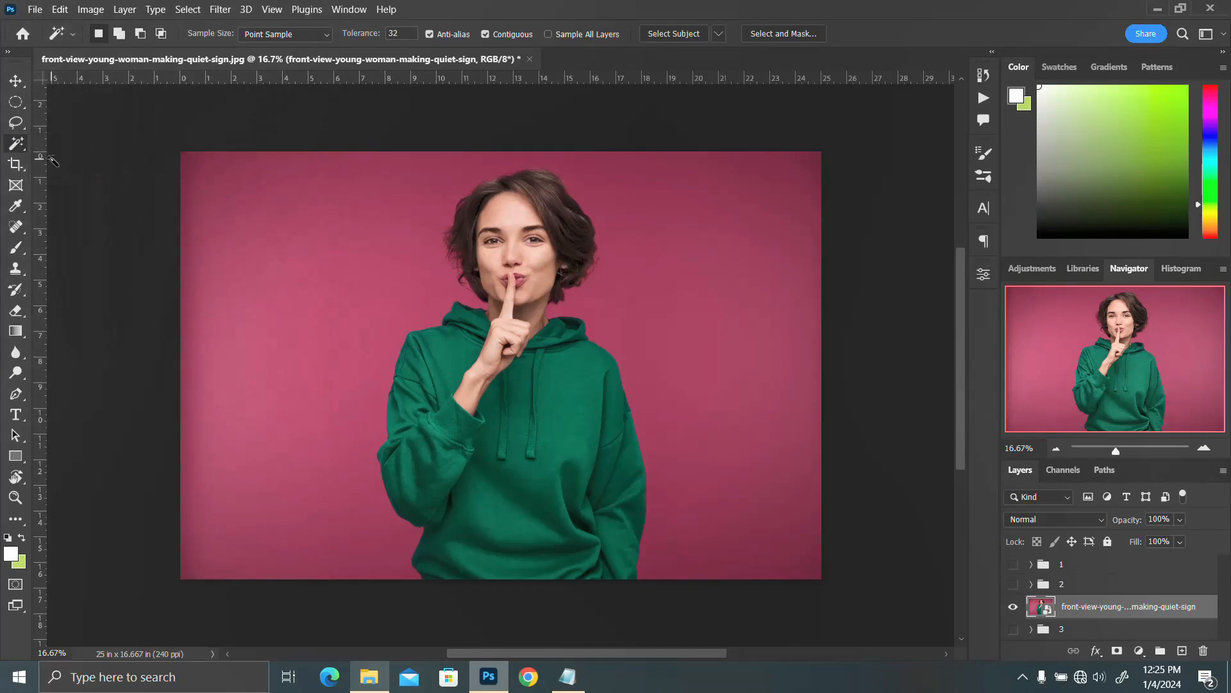
{"action": "right_click", "coordinate": [18, 147]}
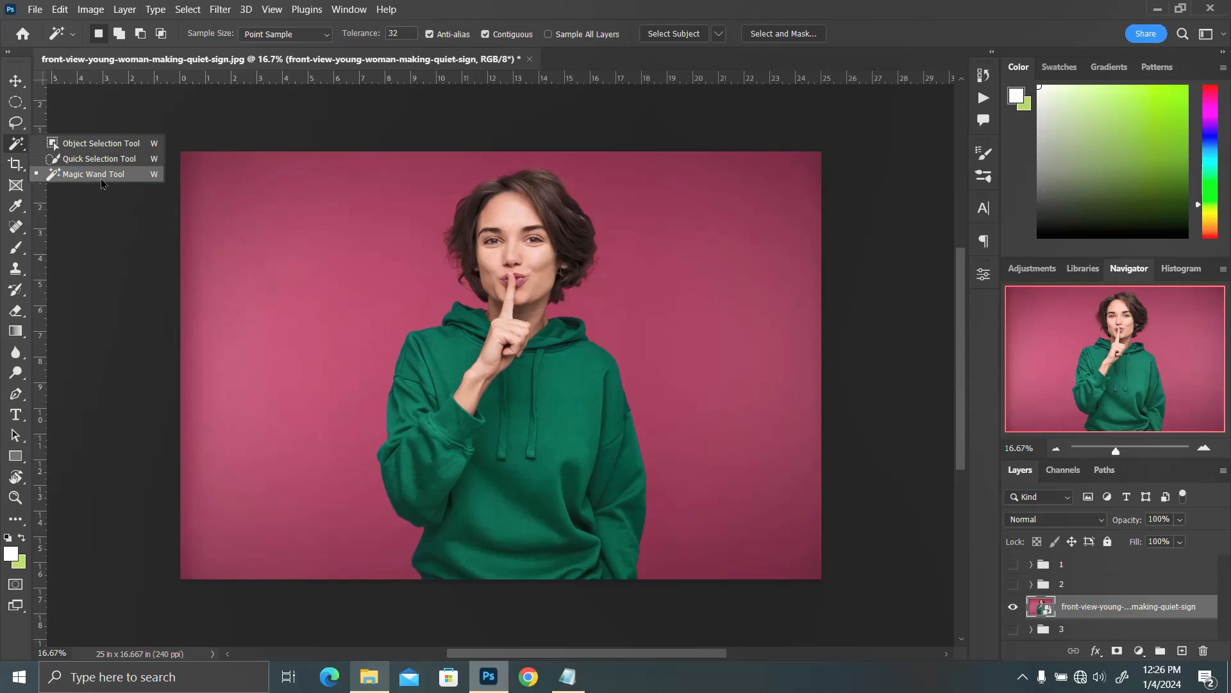
{"action": "left_click", "coordinate": [13, 146]}
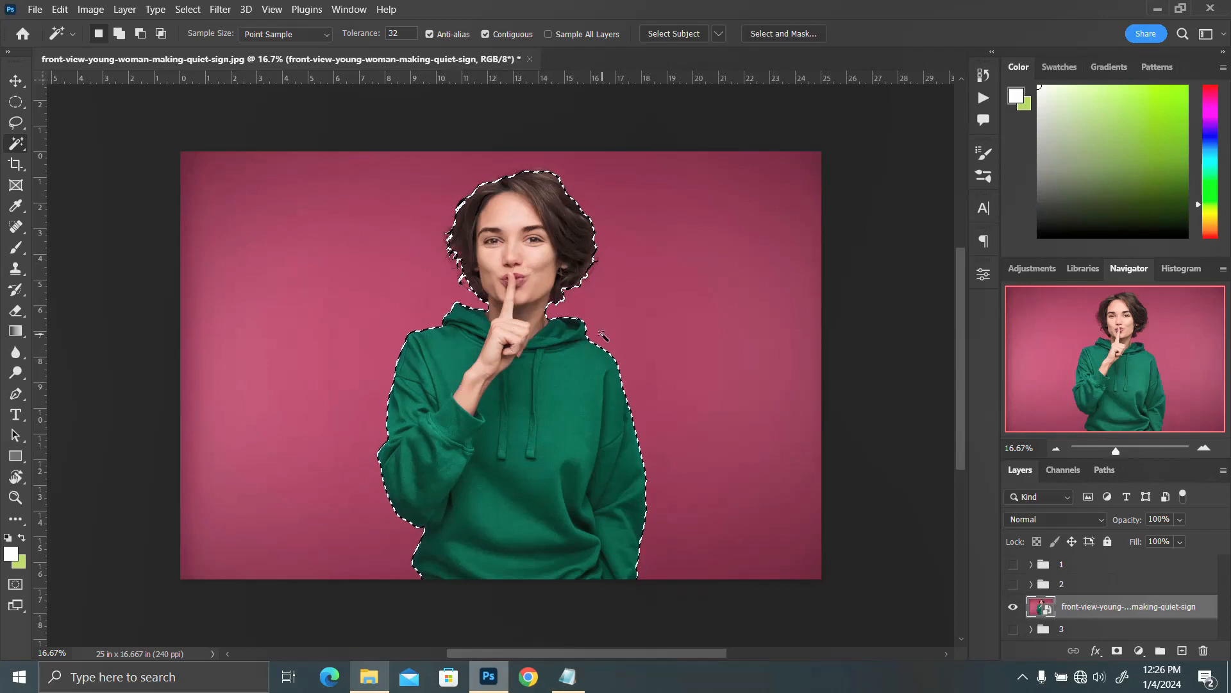
{"action": "left_click", "coordinate": [1116, 651]}
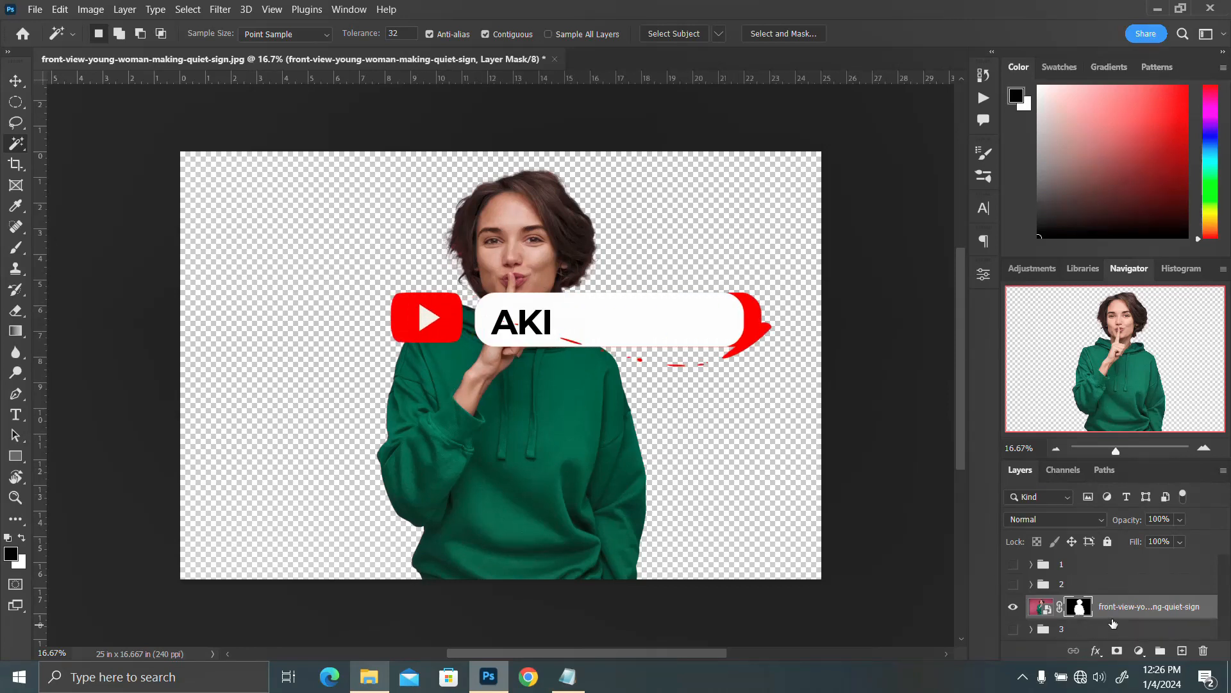
Step: Scale the masked woman's image down to about 78% around its centre
{"action": "left_click", "coordinate": [1110, 615]}
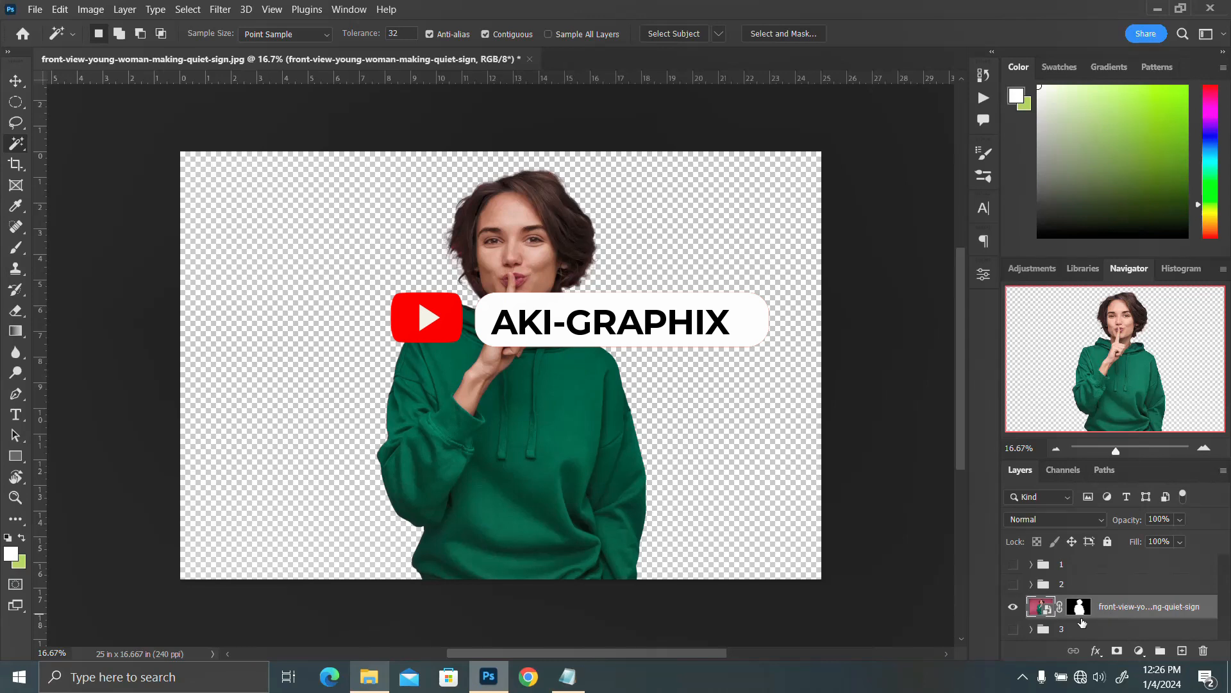
{"action": "key", "text": "ctrl+t"}
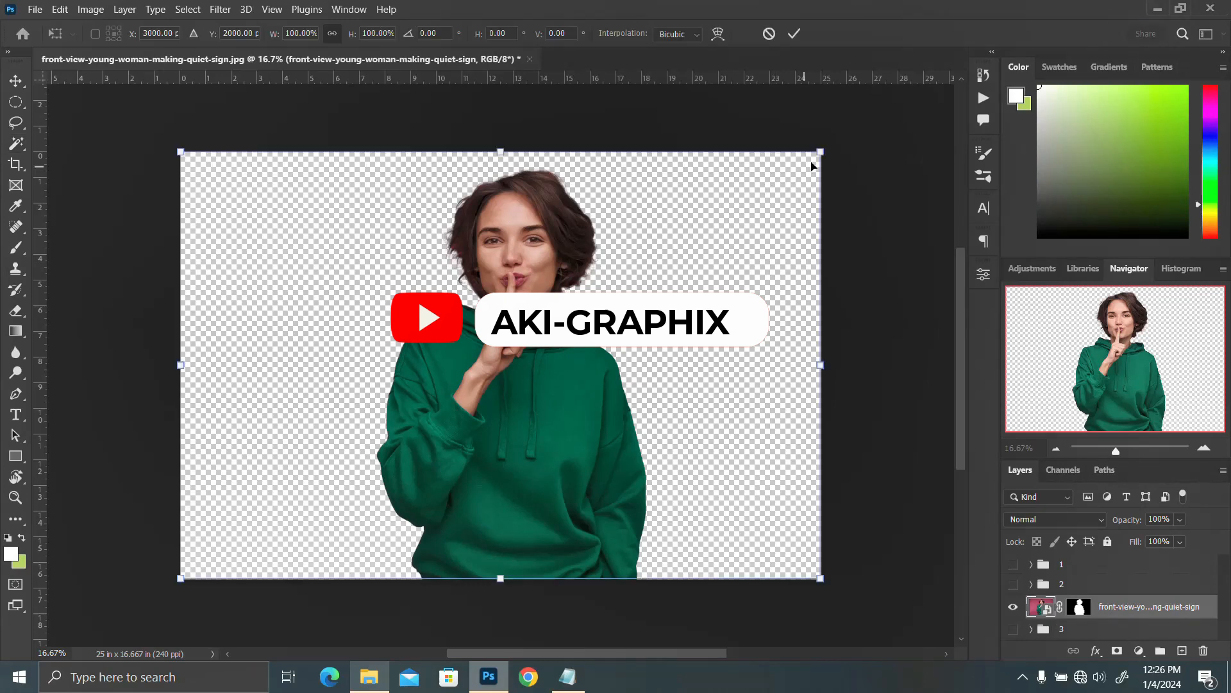
{"action": "left_click_drag", "start_coordinate": [820, 152], "coordinate": [758, 209]}
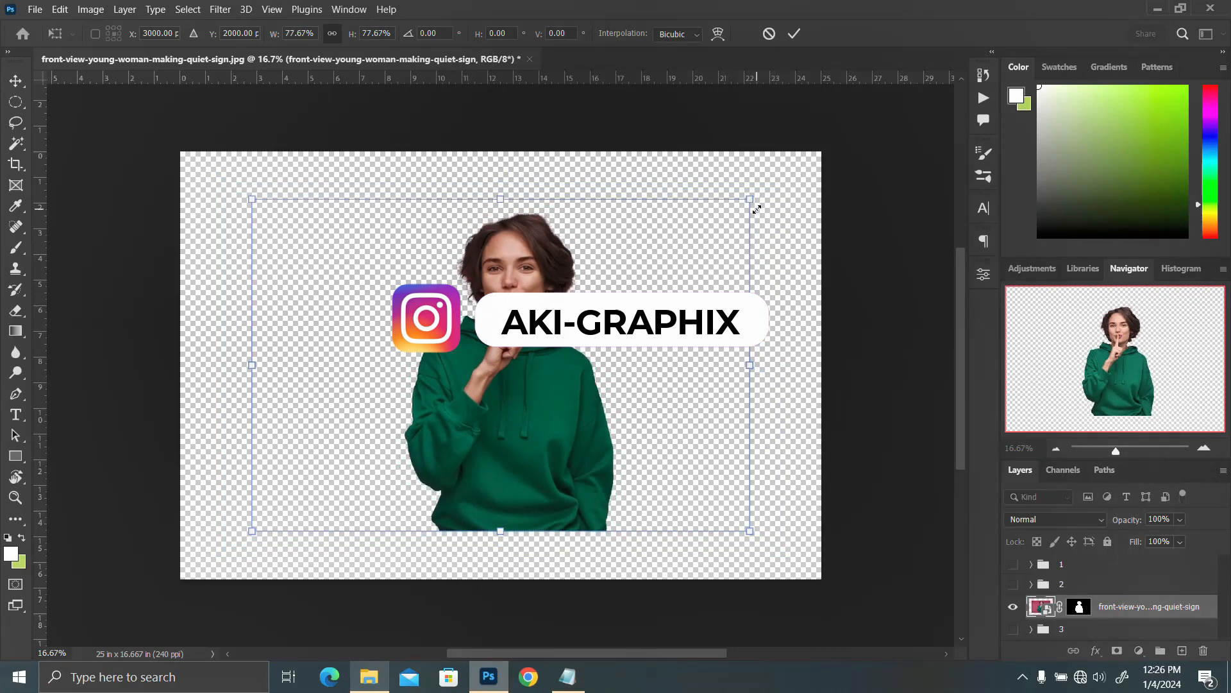
{"action": "key", "text": "Return"}
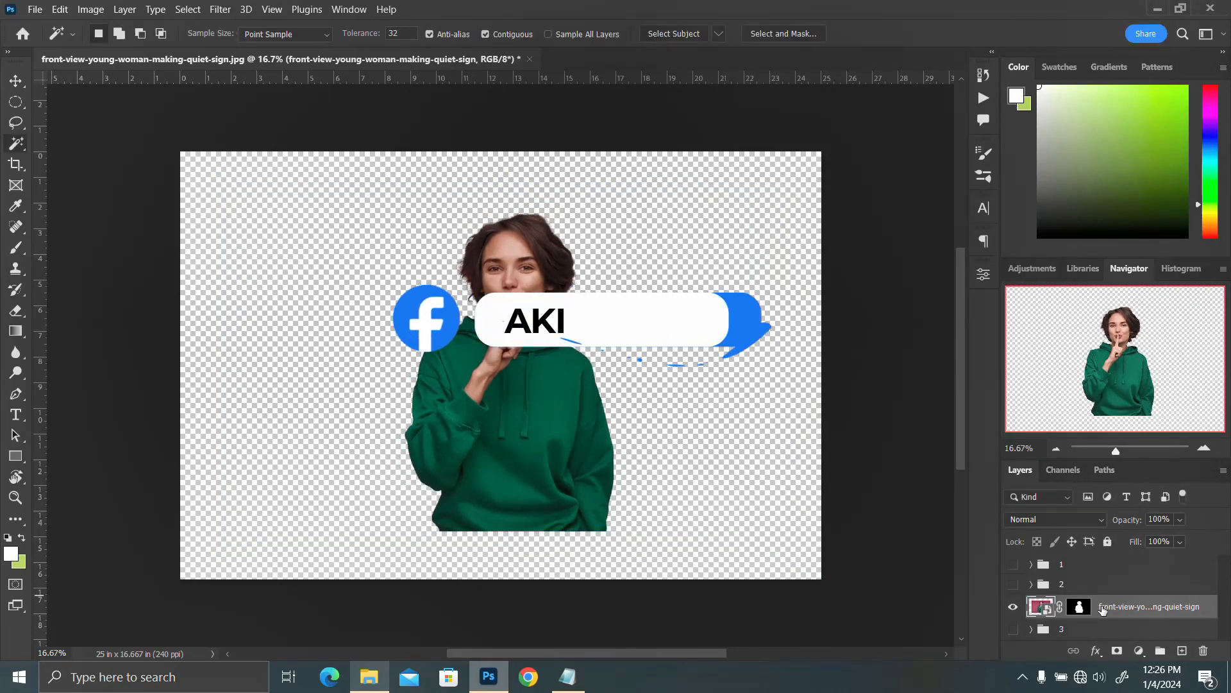
Step: Place the dripping image from Downloads over the woman's torso and narrow it slightly to fit the hoodie's width
{"action": "left_click", "coordinate": [380, 677]}
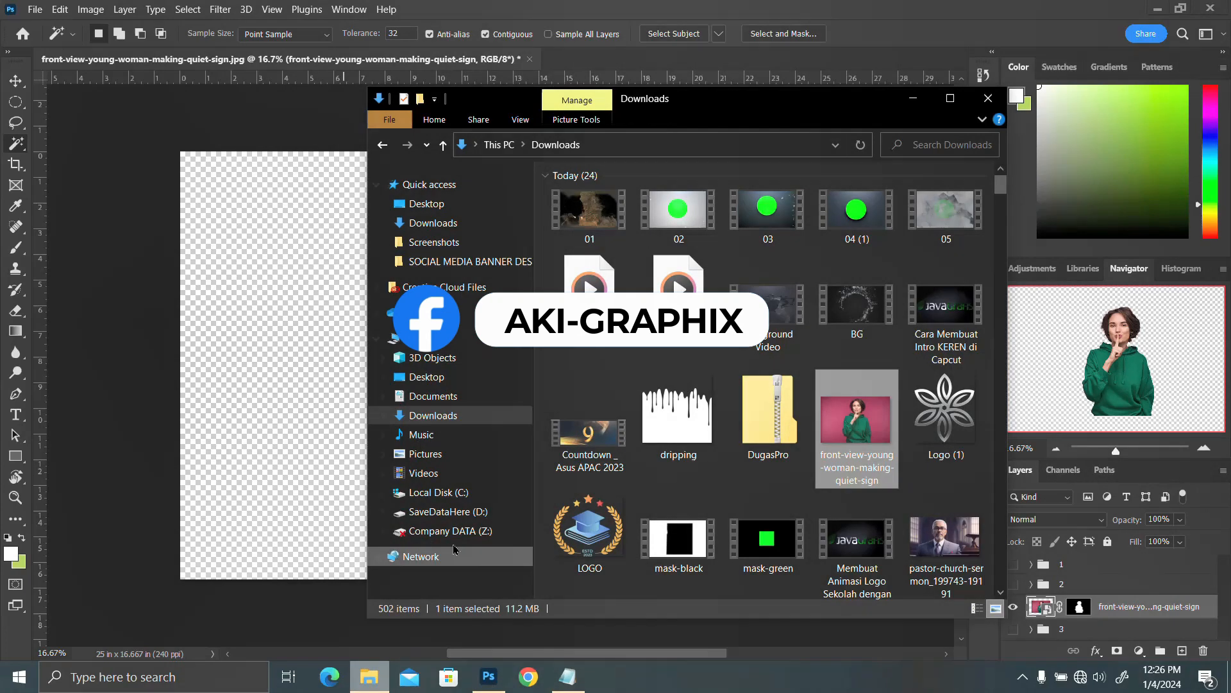
{"action": "left_click_drag", "start_coordinate": [674, 408], "coordinate": [294, 380]}
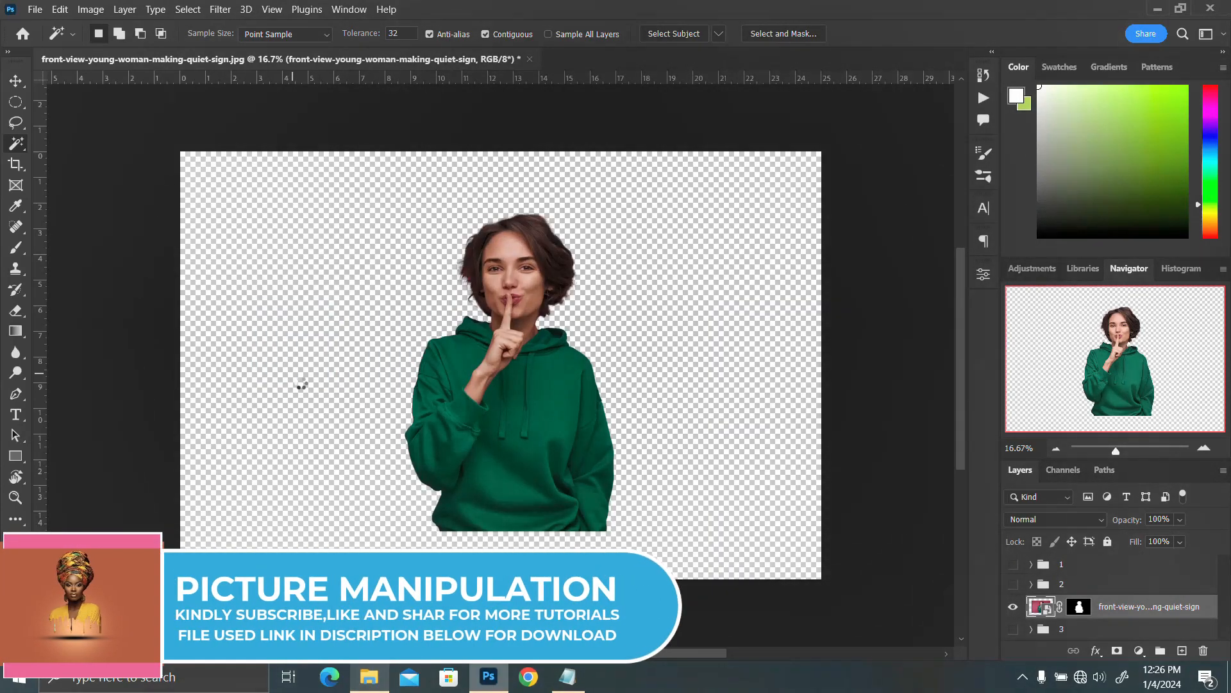
{"action": "left_click_drag", "start_coordinate": [514, 433], "coordinate": [515, 479]}
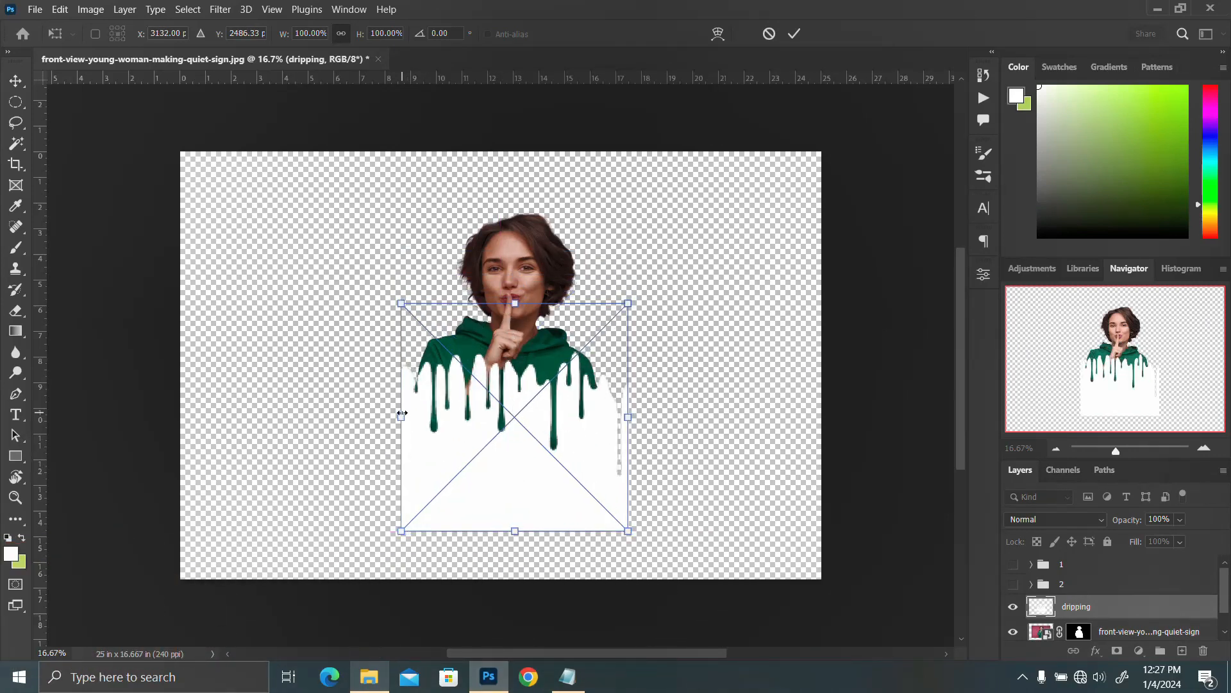
{"action": "left_click_drag", "start_coordinate": [402, 414], "coordinate": [404, 416]}
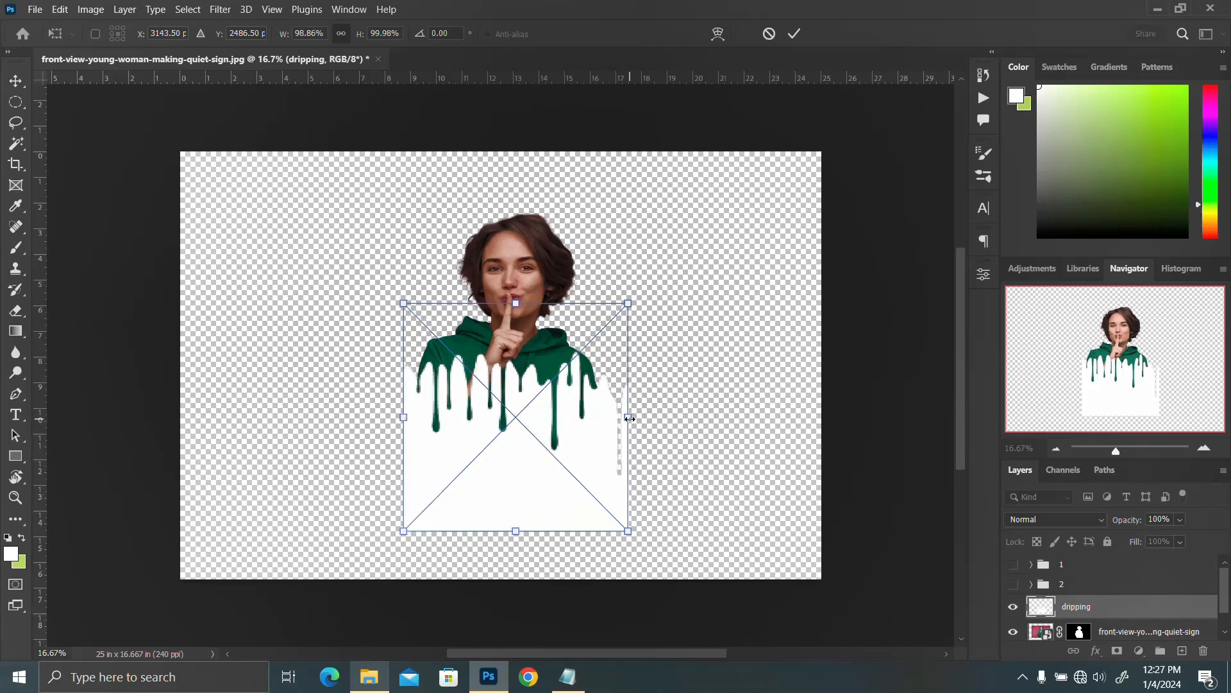
{"action": "mouse_move", "coordinate": [624, 416]}
{"action": "left_mouse_down"}
{"action": "mouse_move", "coordinate": [605, 422]}
{"action": "mouse_move", "coordinate": [618, 427]}
{"action": "left_mouse_up"}
Step: Select the white drip shape with the Magic Wand and turn the selection into a layer mask on the dripping layer
{"action": "key", "text": "w"}
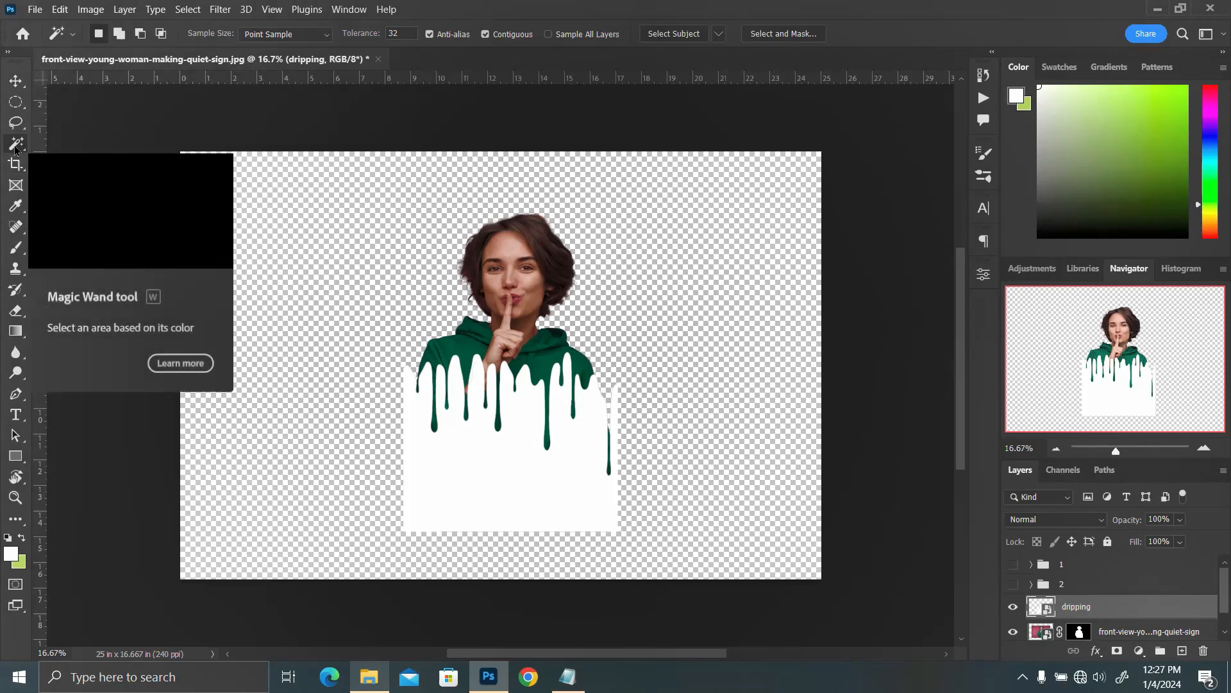
{"action": "left_click", "coordinate": [507, 487]}
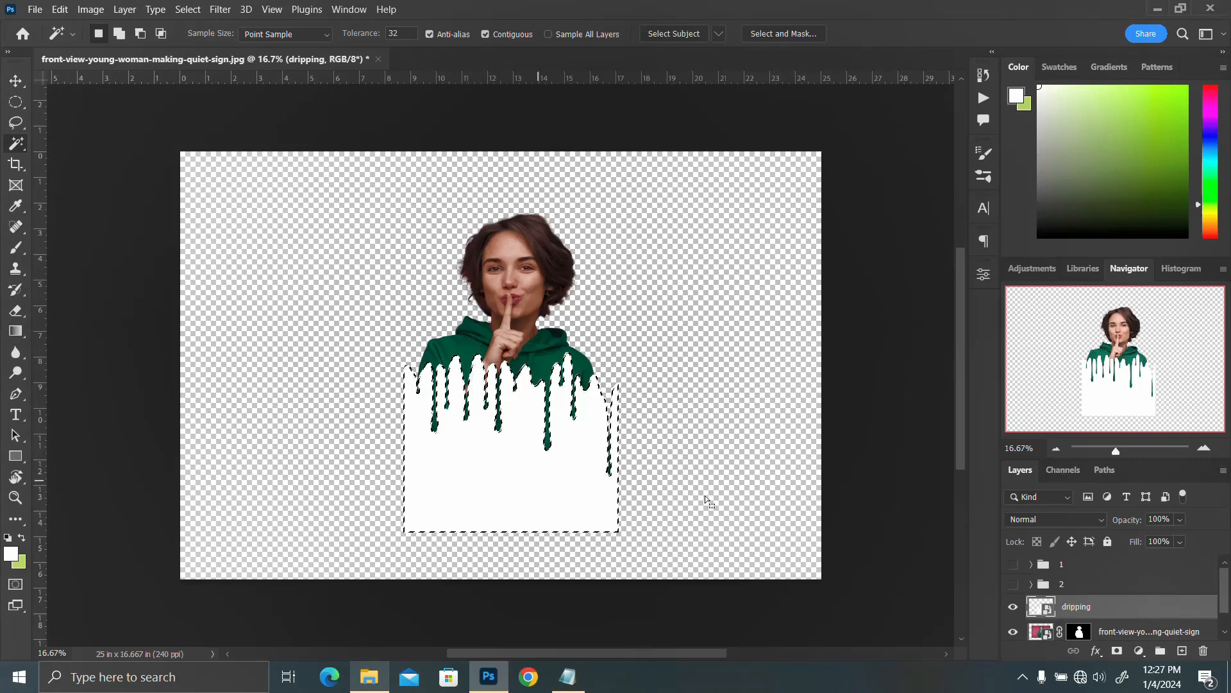
{"action": "left_click", "coordinate": [1117, 651]}
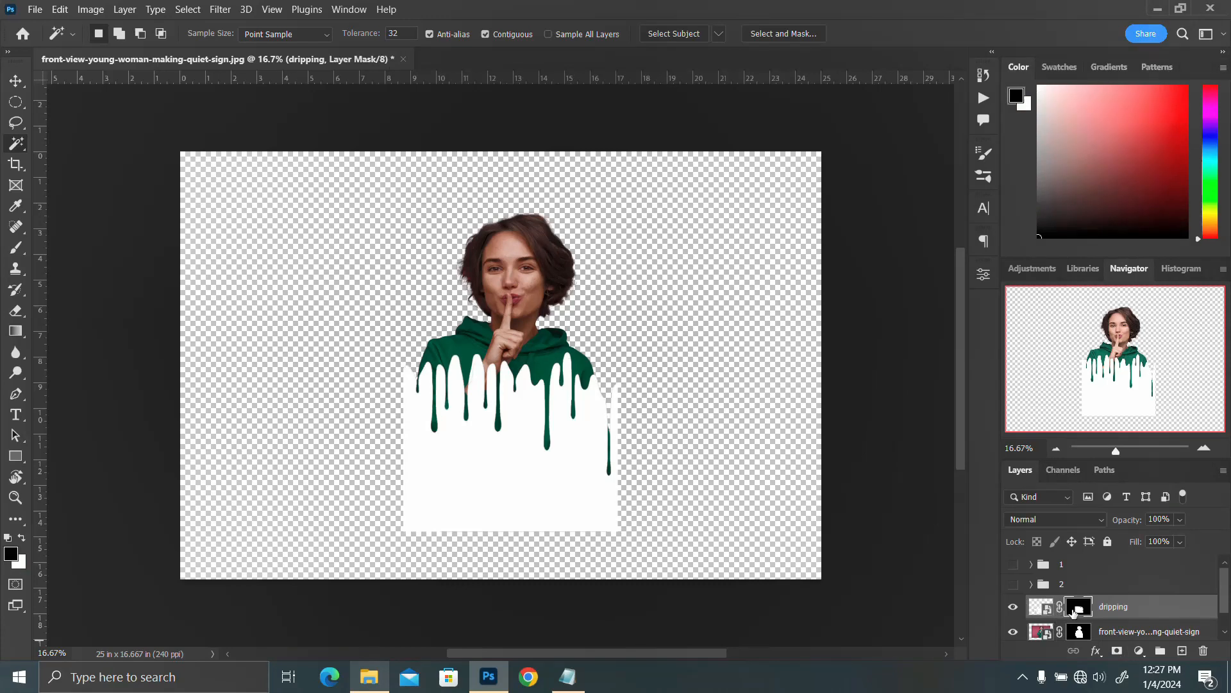
Step: Load the dripping layer's pixels as a selection, and undo a trial inversion of the layer's colours
{"action": "left_click", "coordinate": [1039, 606]}
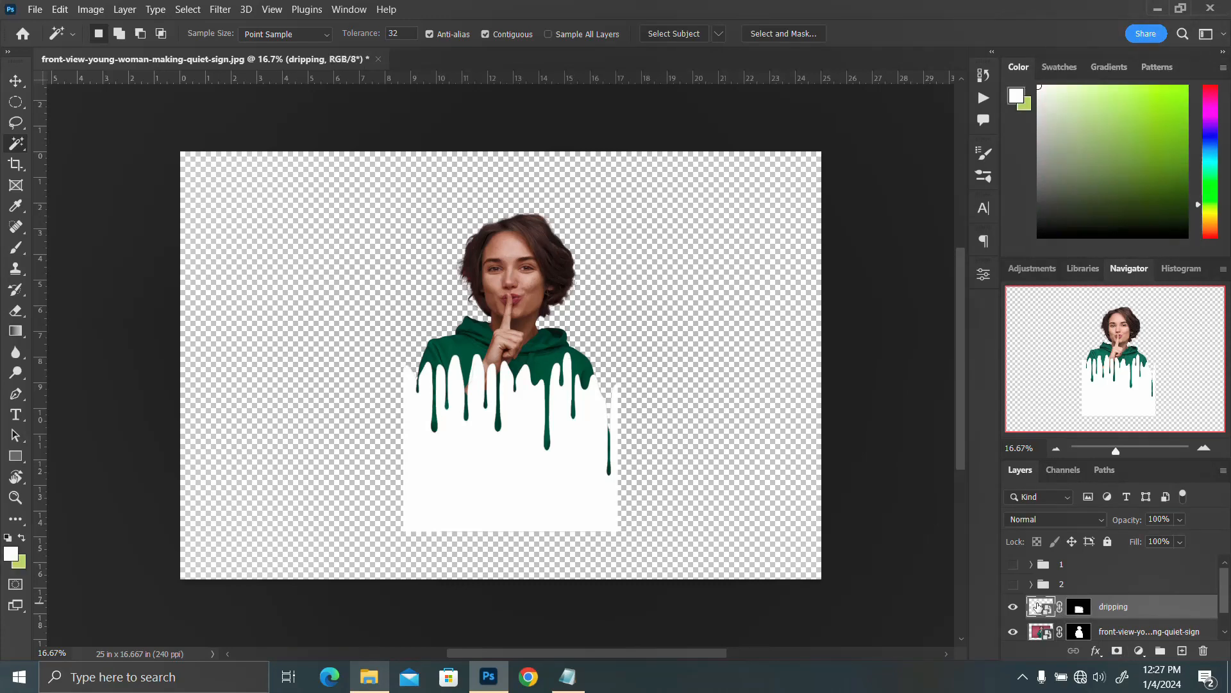
{"action": "right_click", "coordinate": [1039, 606]}
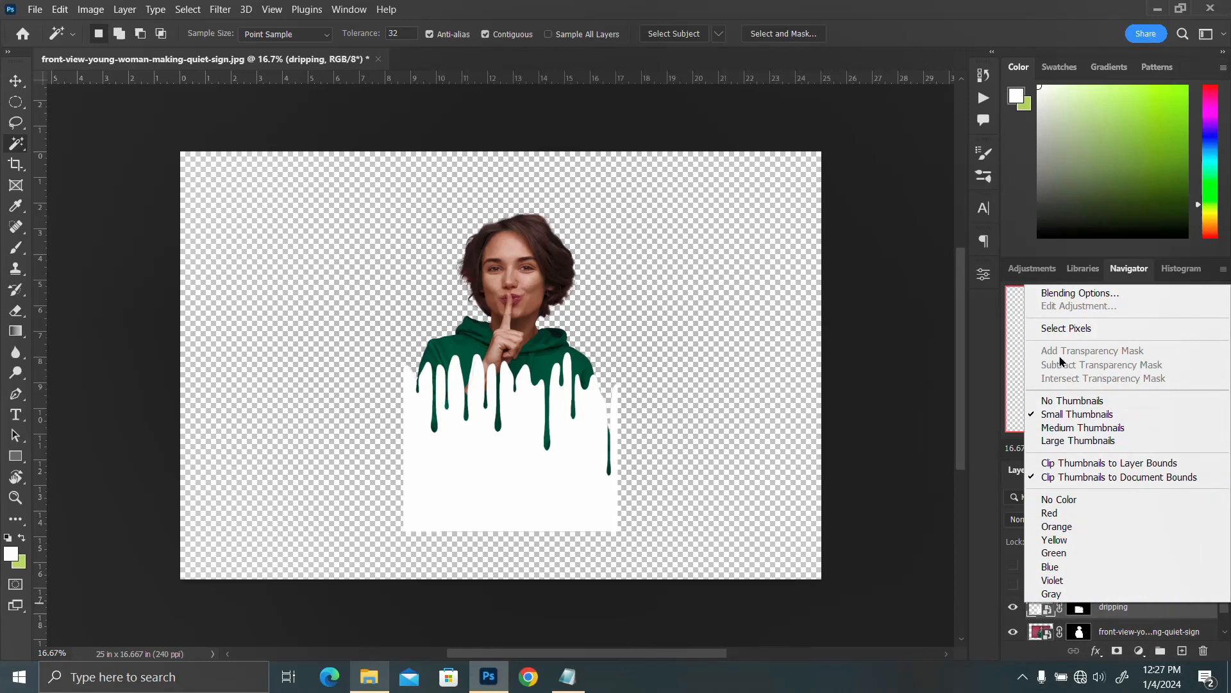
{"action": "left_click", "coordinate": [1071, 329]}
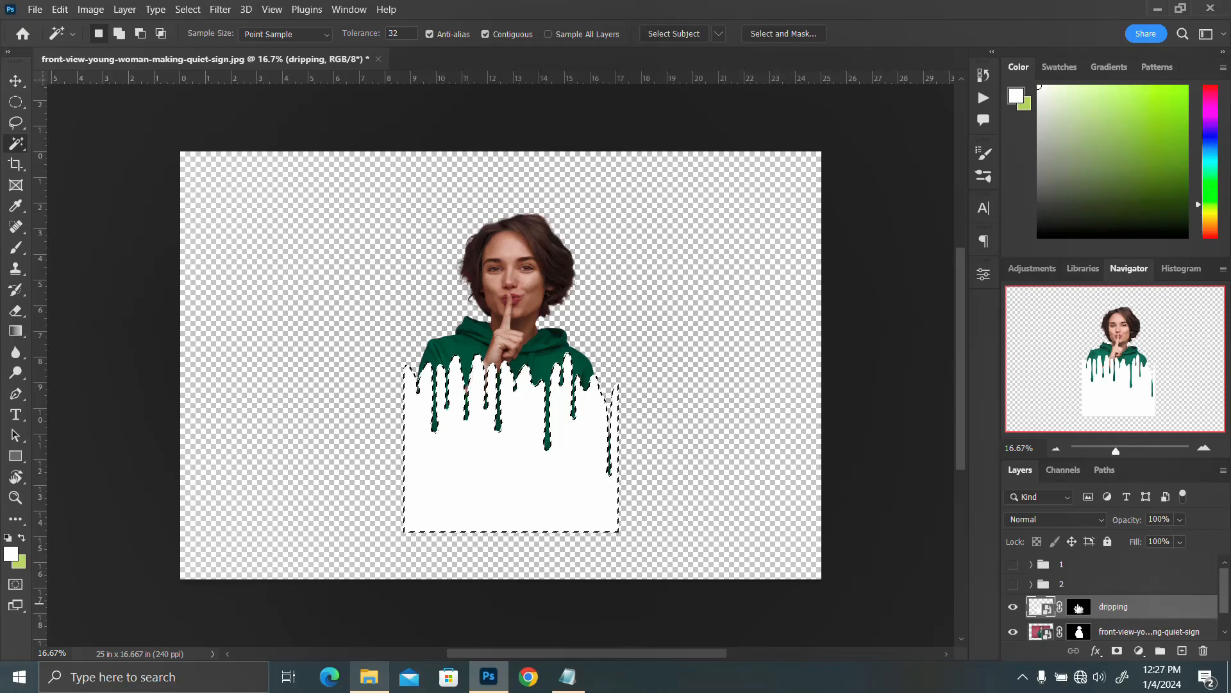
{"action": "key", "text": "ctrl+i"}
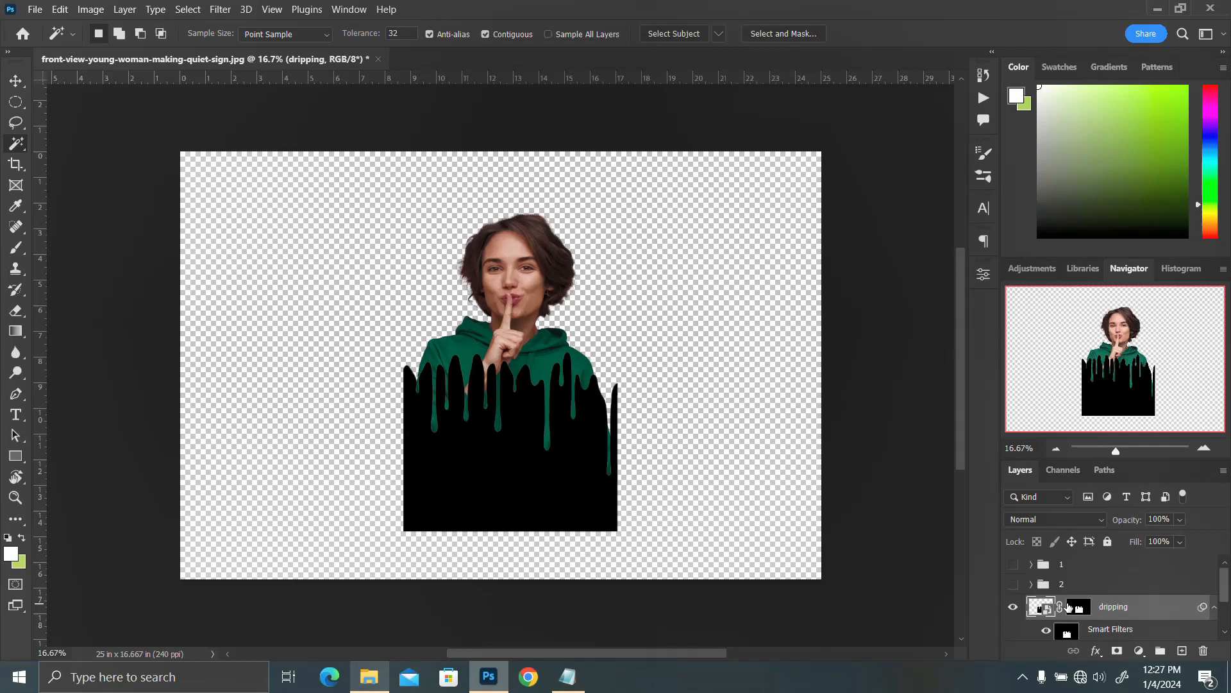
{"action": "key", "text": "ctrl+z"}
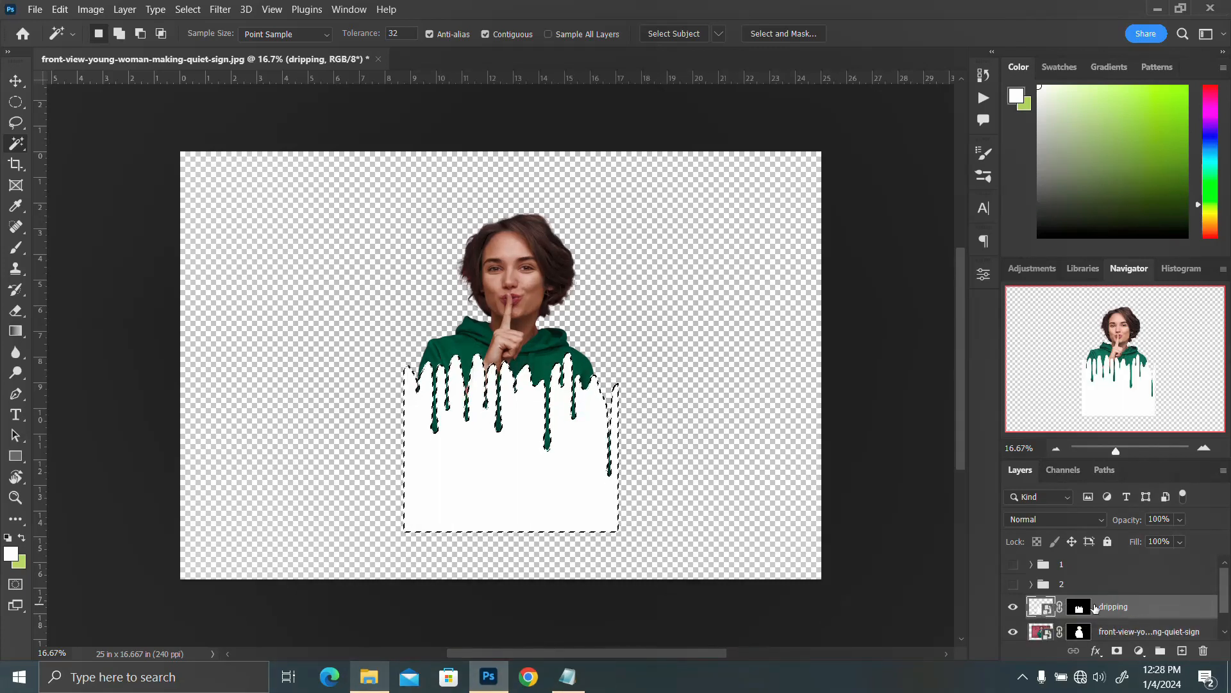
Step: Fill the selected drip area of the dripping layer's mask with black to hide the white shape
{"action": "left_click", "coordinate": [1081, 609]}
{"action": "left_click", "coordinate": [1081, 609]}
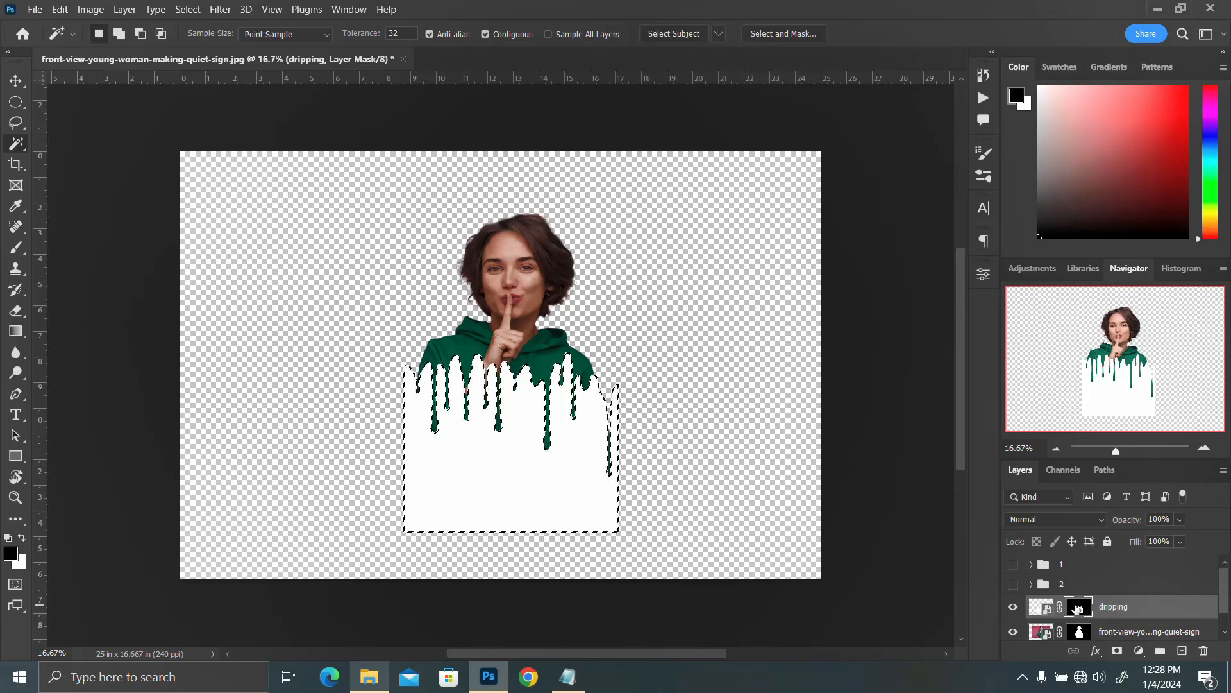
{"action": "key", "text": "alt+BackSpace"}
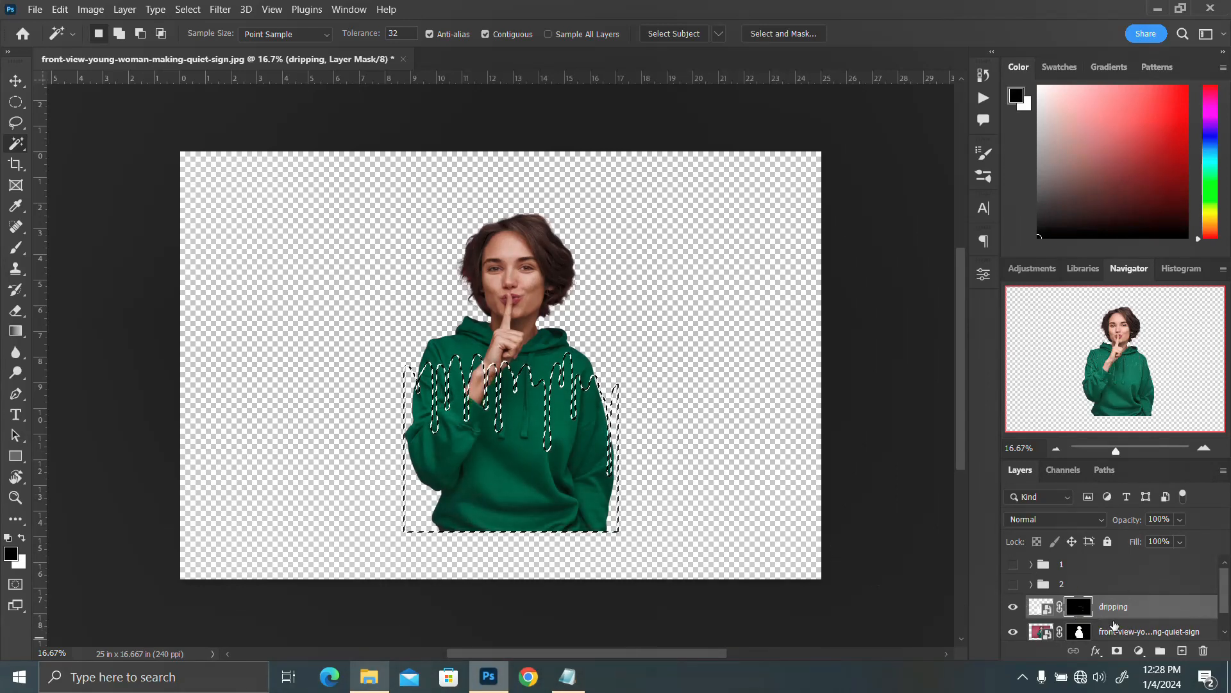
Step: Paint black with the 400 px Hard Round brush on the woman layer's mask inside the drip selection to hide the lower torso, and deselect
{"action": "scroll", "coordinate": [1115, 625], "scroll_direction": "down", "scroll_amount": 1}
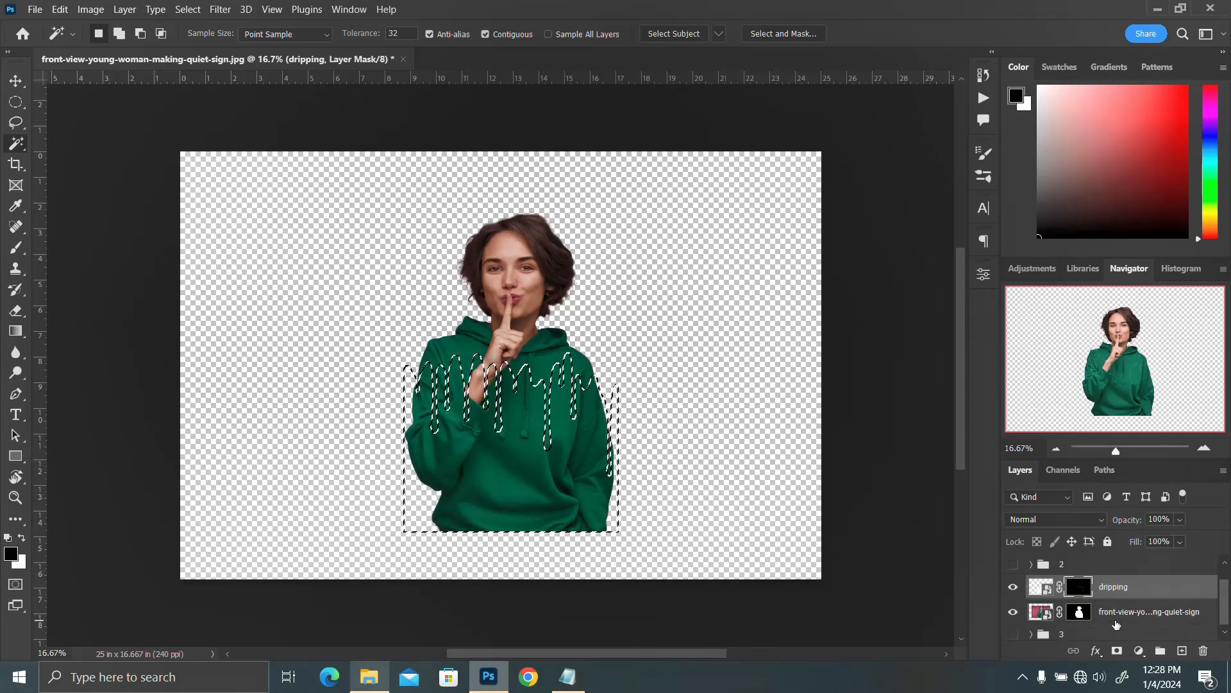
{"action": "left_click", "coordinate": [1080, 614]}
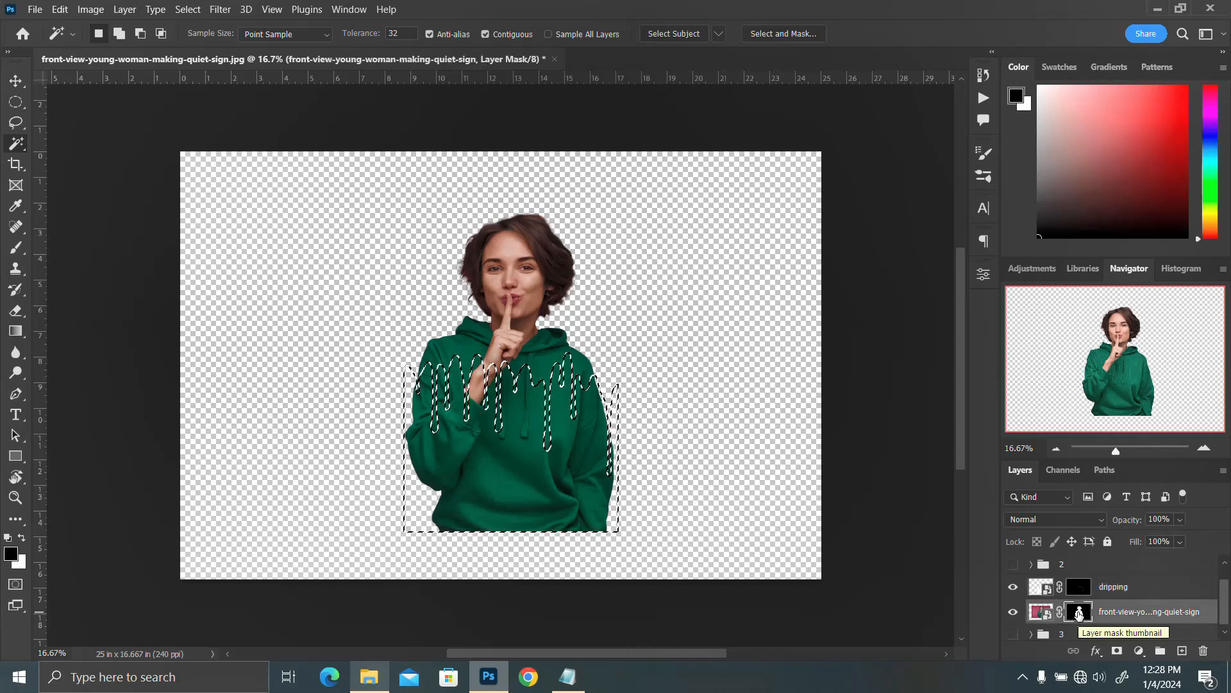
{"action": "key", "text": "b"}
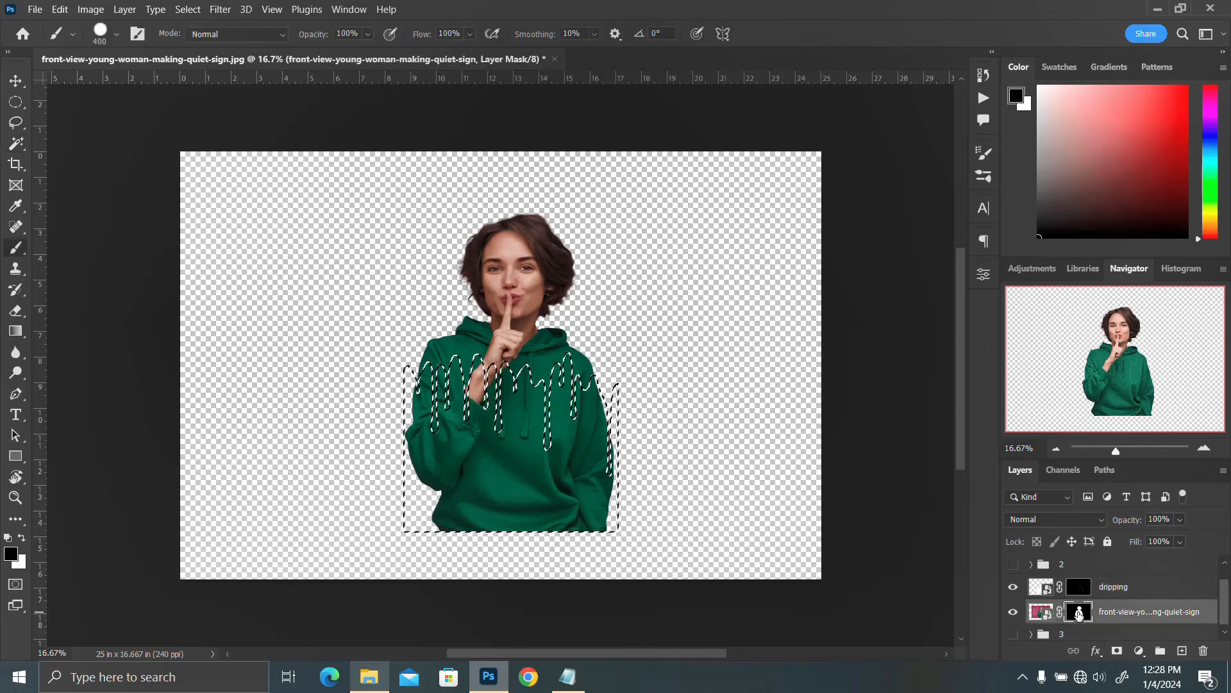
{"action": "left_click", "coordinate": [100, 37]}
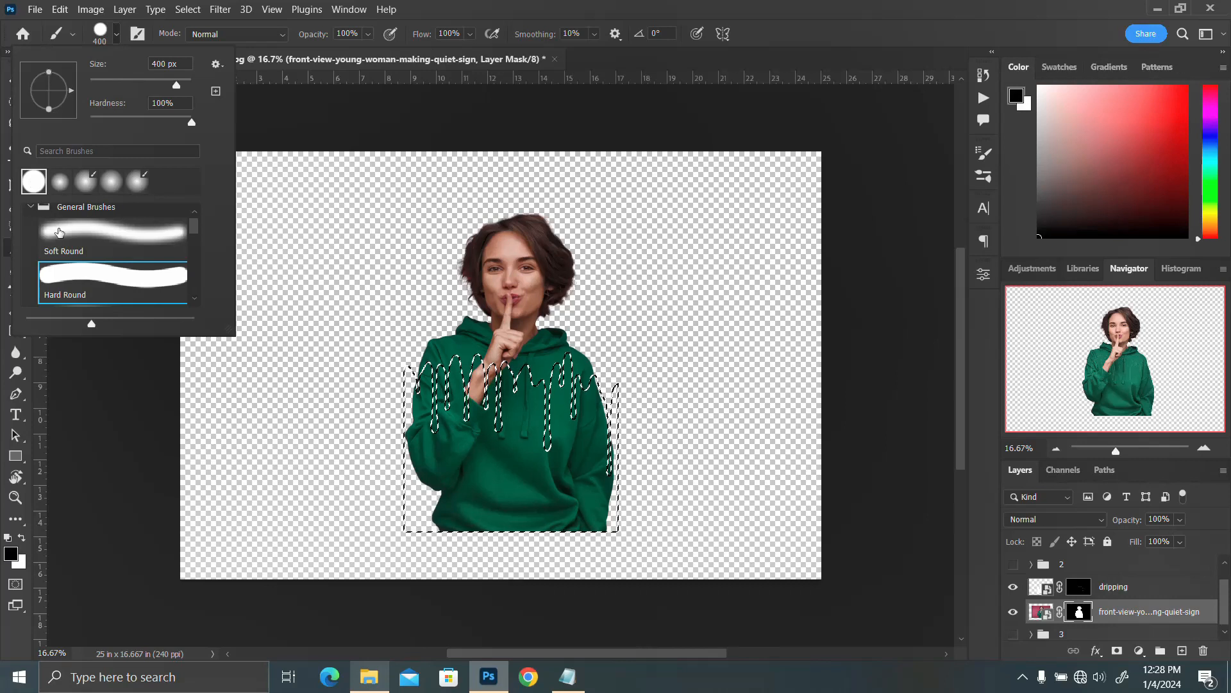
{"action": "scroll", "coordinate": [59, 228], "scroll_direction": "up", "scroll_amount": 1}
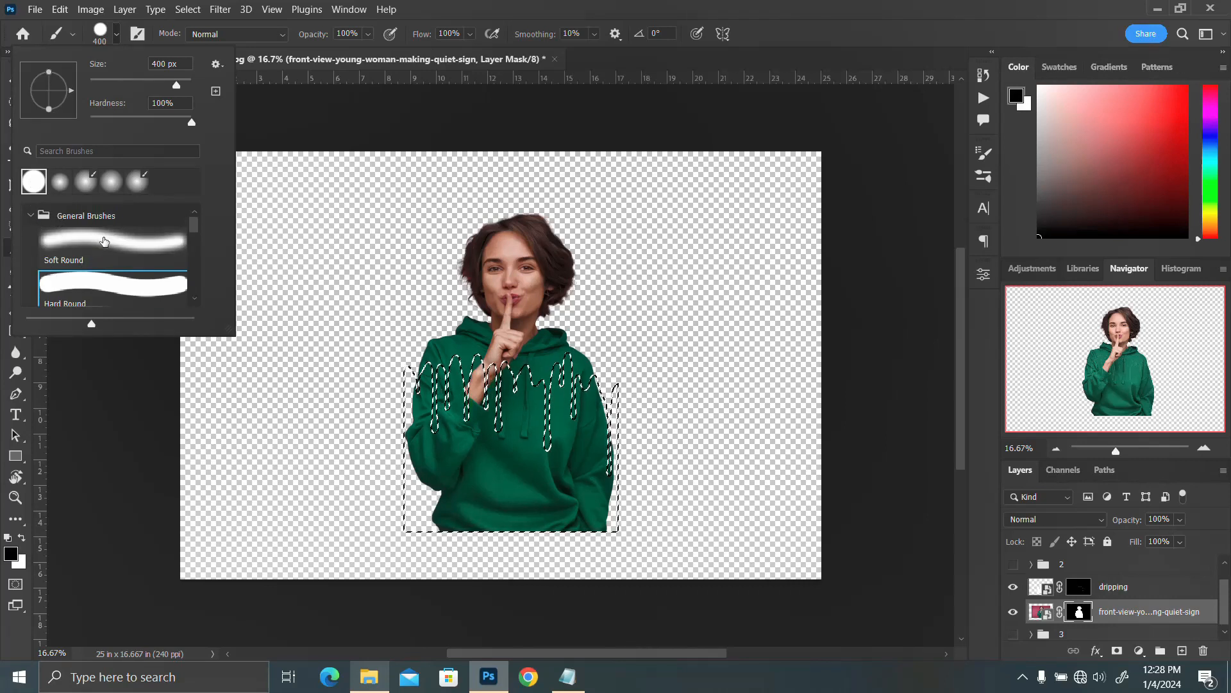
{"action": "scroll", "coordinate": [109, 288], "scroll_direction": "down", "scroll_amount": 1}
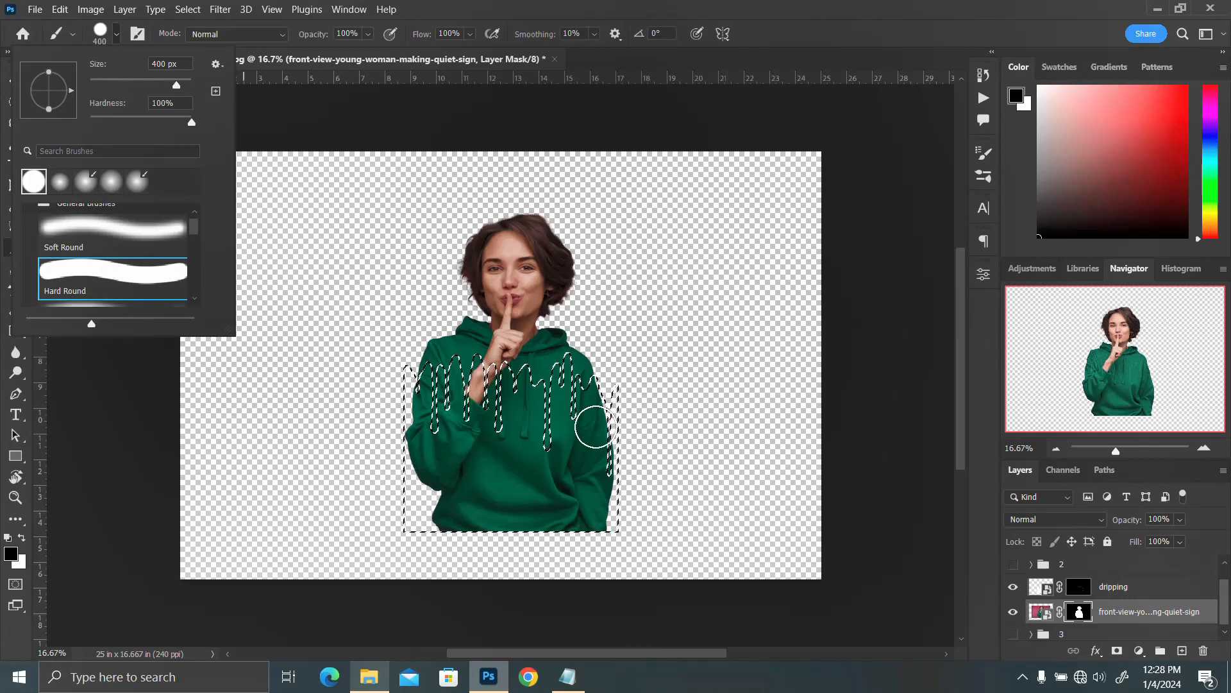
{"action": "left_click", "coordinate": [660, 395]}
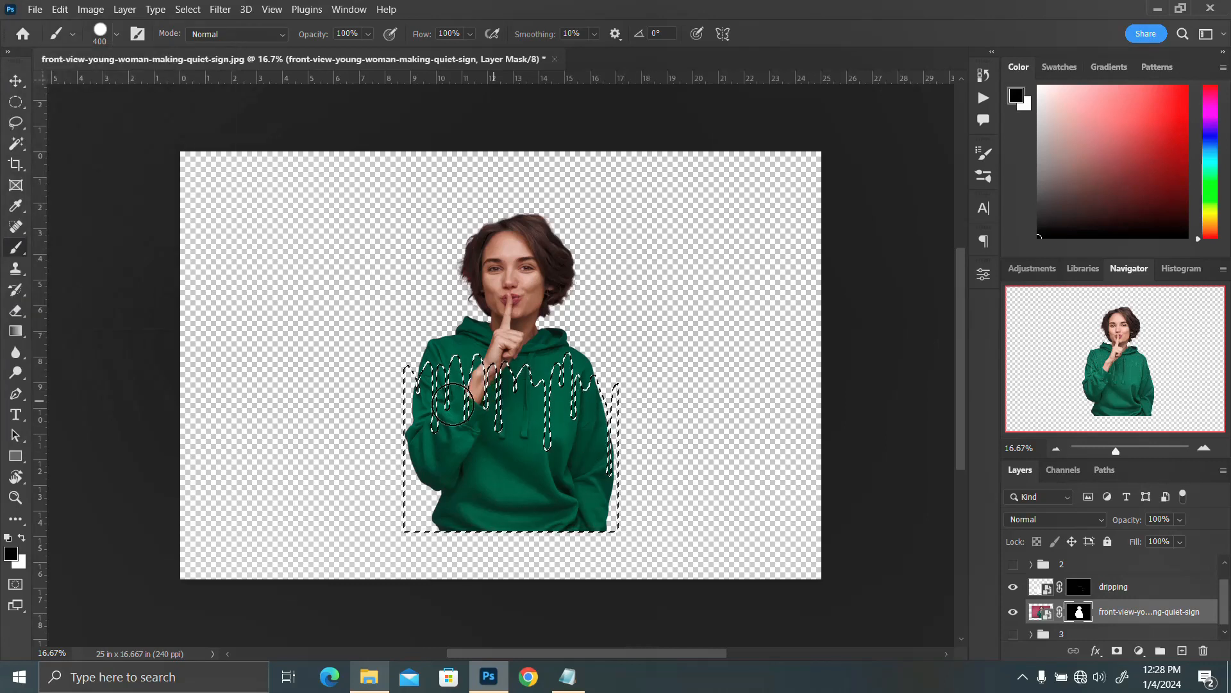
{"action": "mouse_move", "coordinate": [441, 376]}
{"action": "left_mouse_down"}
{"action": "mouse_move", "coordinate": [604, 372]}
{"action": "mouse_move", "coordinate": [613, 437]}
{"action": "mouse_move", "coordinate": [505, 414]}
{"action": "left_mouse_up"}
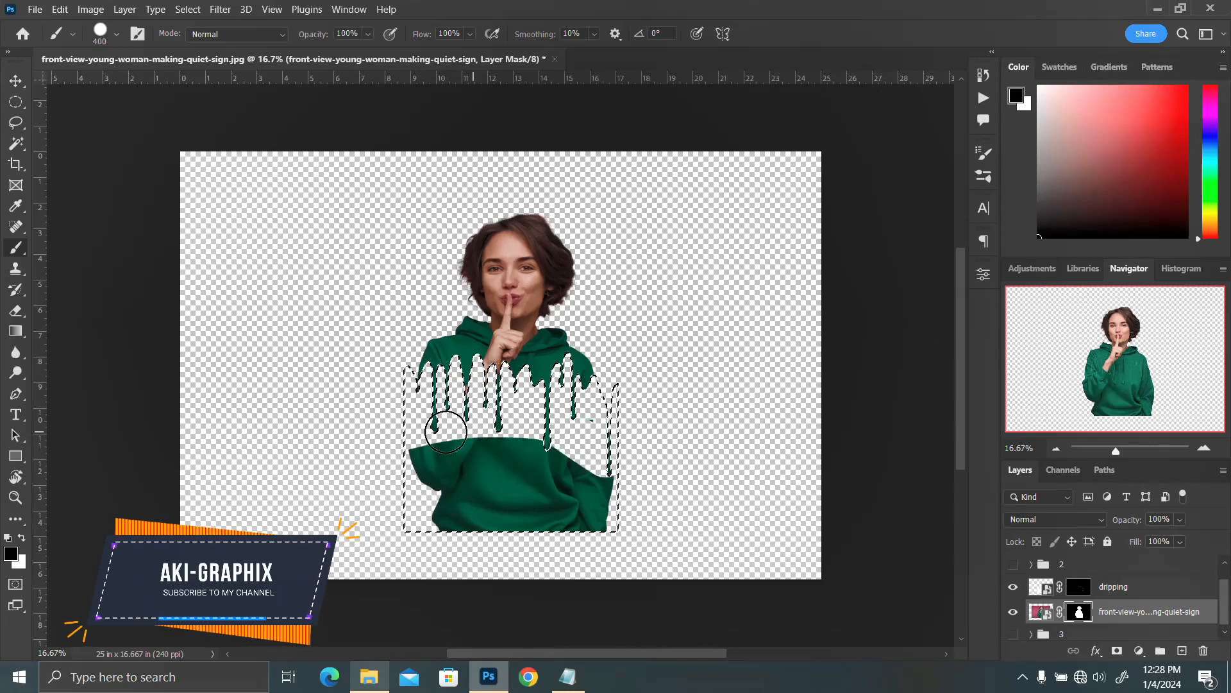
{"action": "mouse_move", "coordinate": [368, 456]}
{"action": "left_mouse_down"}
{"action": "mouse_move", "coordinate": [629, 463]}
{"action": "mouse_move", "coordinate": [404, 472]}
{"action": "mouse_move", "coordinate": [461, 492]}
{"action": "mouse_move", "coordinate": [642, 499]}
{"action": "mouse_move", "coordinate": [413, 520]}
{"action": "mouse_move", "coordinate": [501, 527]}
{"action": "left_mouse_up"}
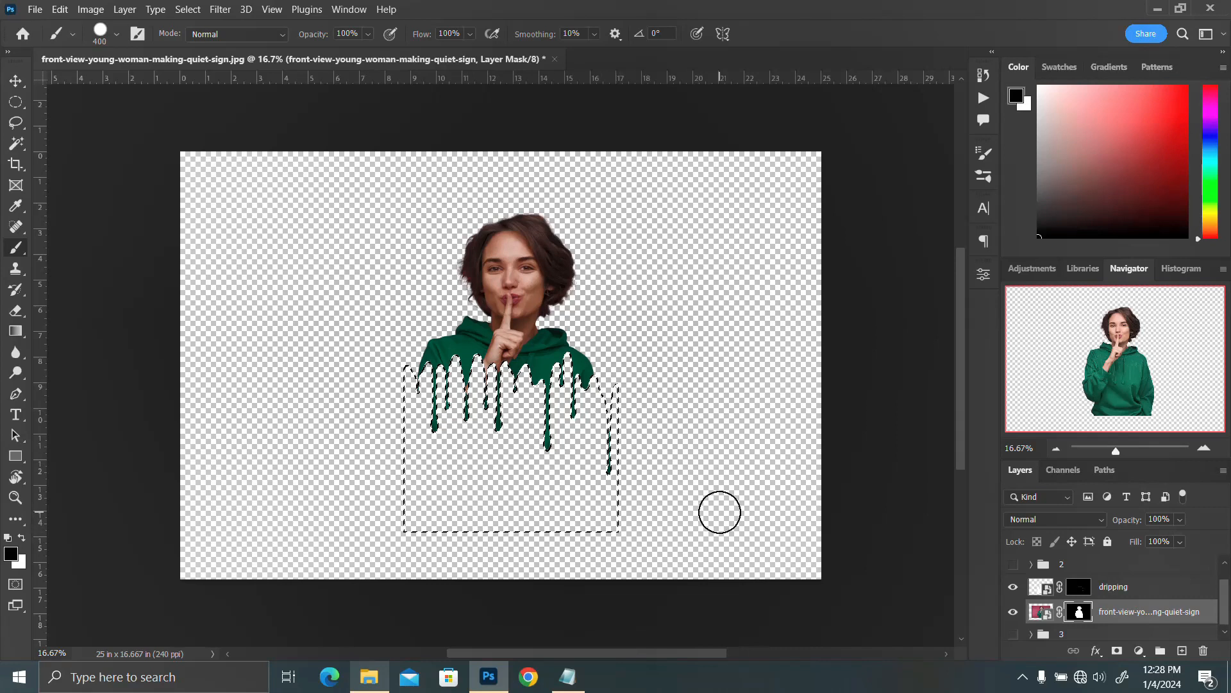
{"action": "key", "text": "ctrl+d"}
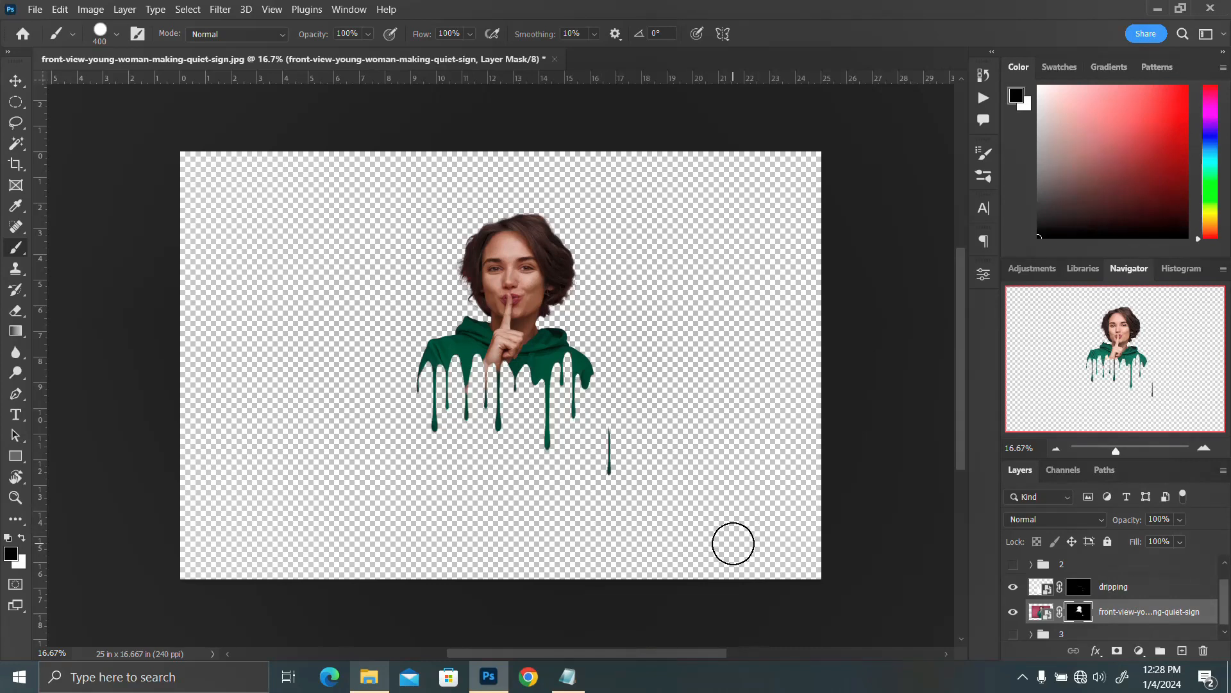
Step: Scale the dripping and woman layers together to about 131% and shift them slightly down on the canvas
{"action": "left_click", "coordinate": [1116, 596]}
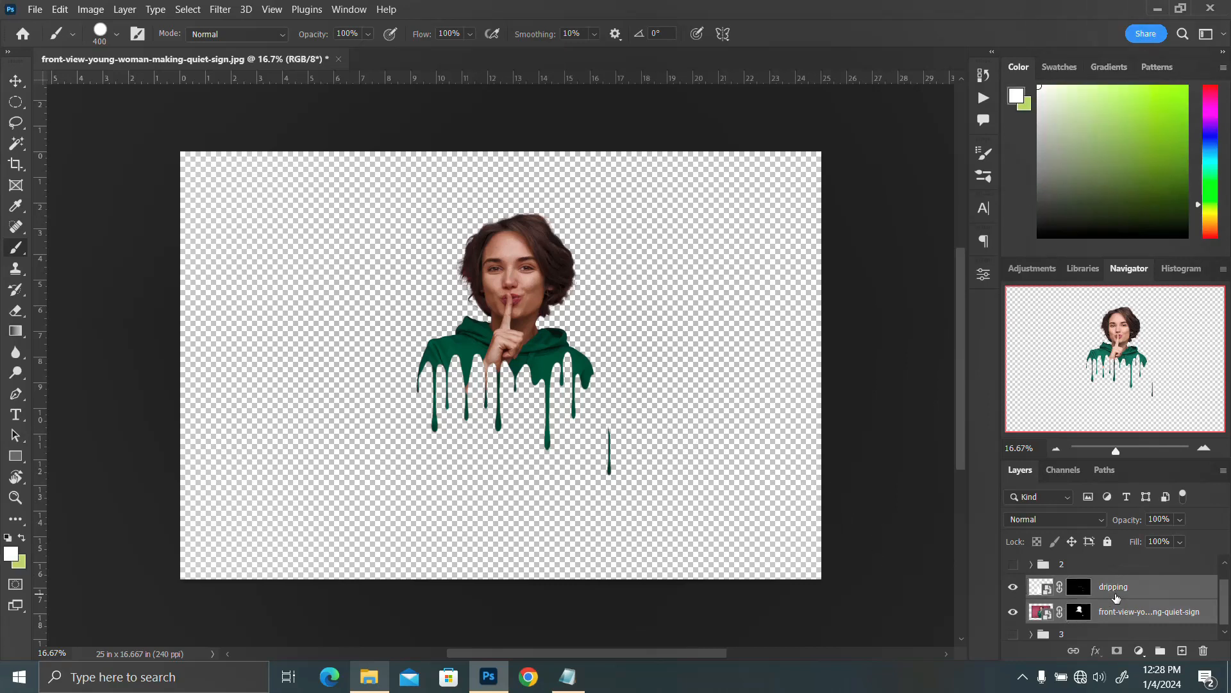
{"action": "key", "text": "ctrl+t"}
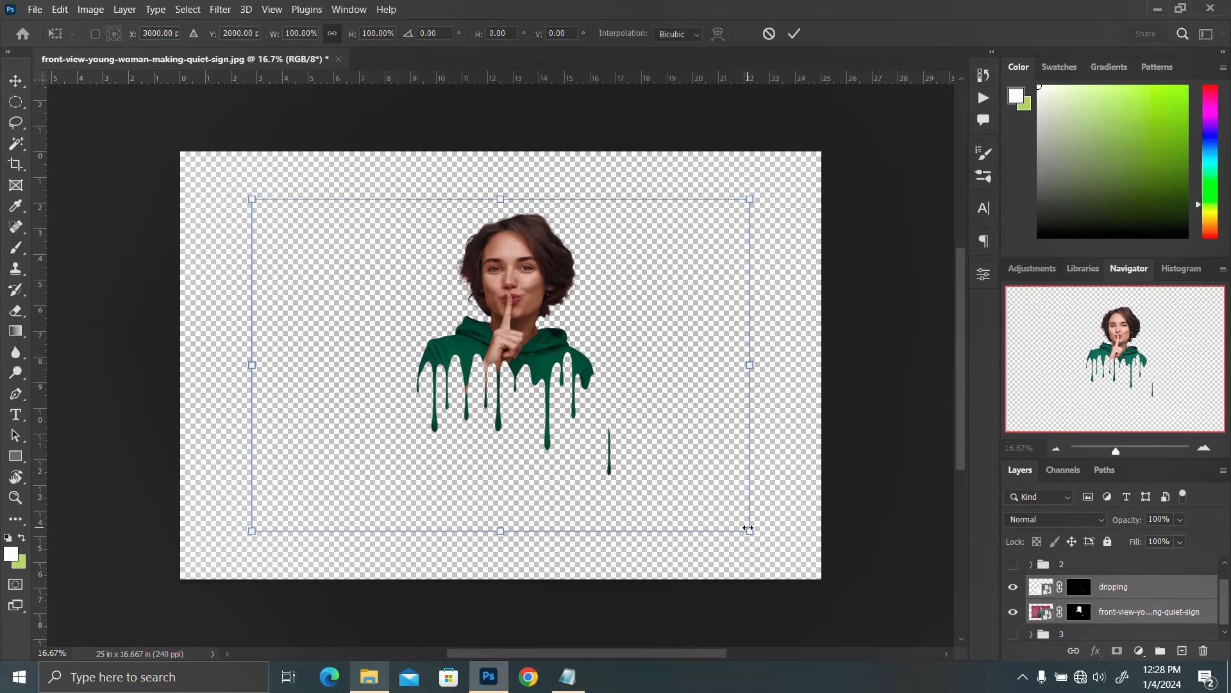
{"action": "left_click_drag", "start_coordinate": [749, 532], "coordinate": [826, 581]}
{"action": "mouse_move", "coordinate": [621, 399]}
{"action": "left_mouse_down"}
{"action": "mouse_move", "coordinate": [617, 420]}
{"action": "mouse_move", "coordinate": [607, 411]}
{"action": "left_mouse_up"}
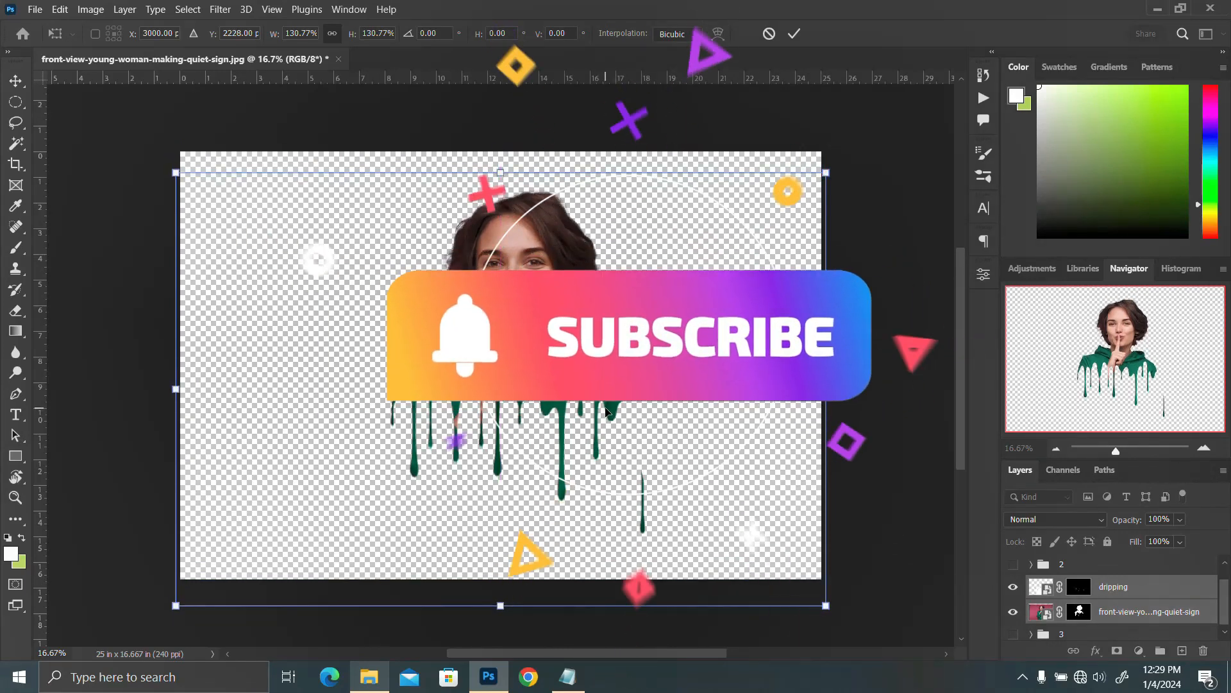
{"action": "key", "text": "Return"}
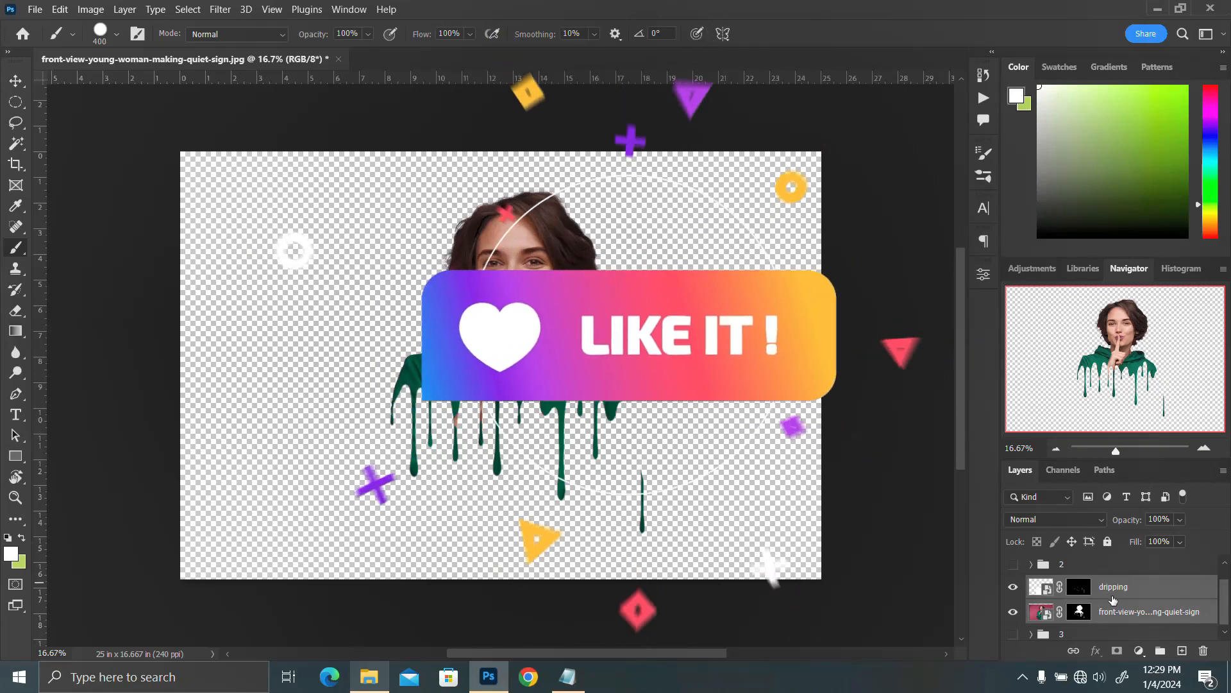
Step: Group the dripping and woman layers, and switch the visible artwork from that group to group 1
{"action": "key", "text": "ctrl+g"}
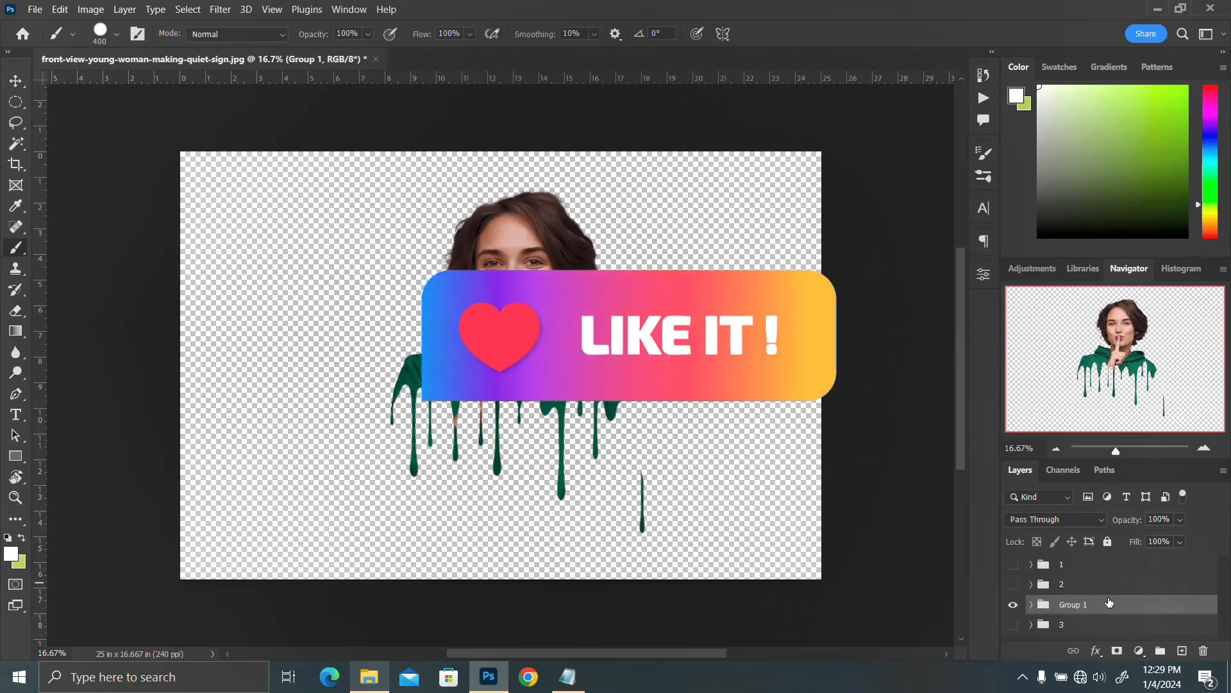
{"action": "left_click", "coordinate": [1013, 604]}
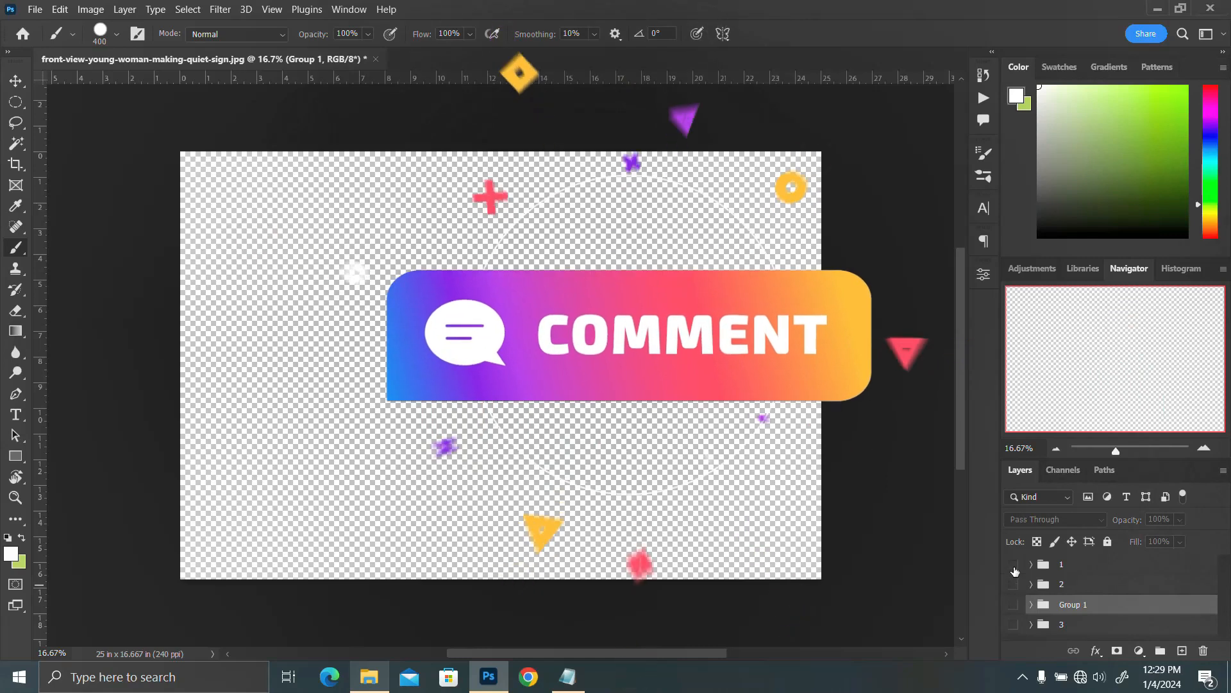
{"action": "left_click", "coordinate": [1013, 565]}
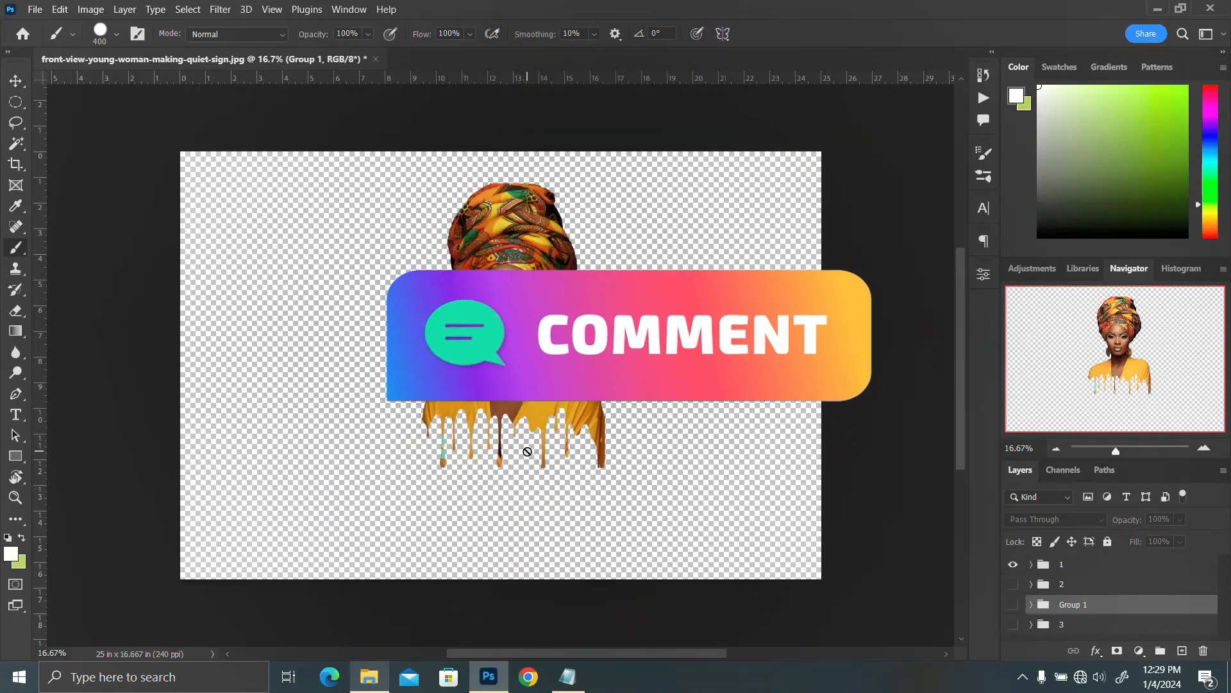